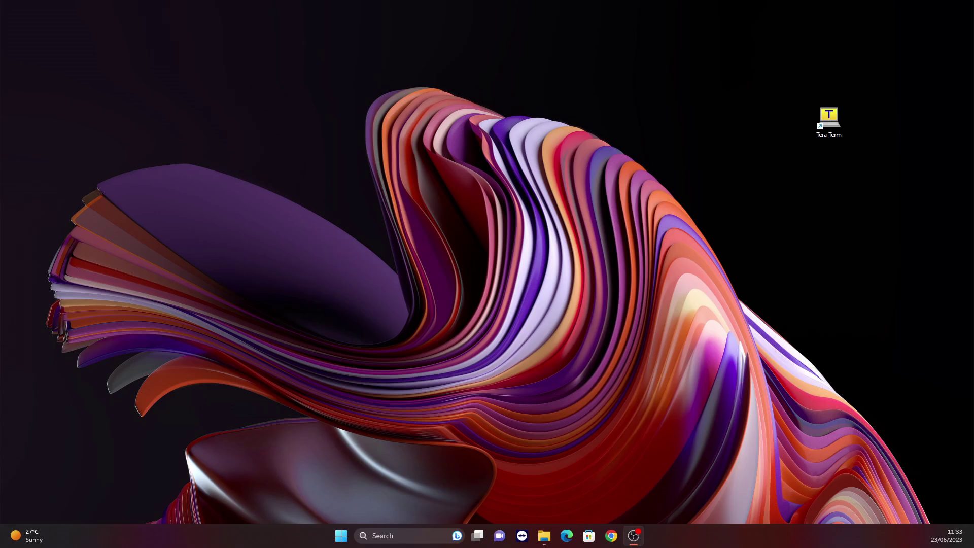
- Launch WaveForms and connect to the ADP3450 listed with the USB Standard connection
click(339, 538)
text(wa)
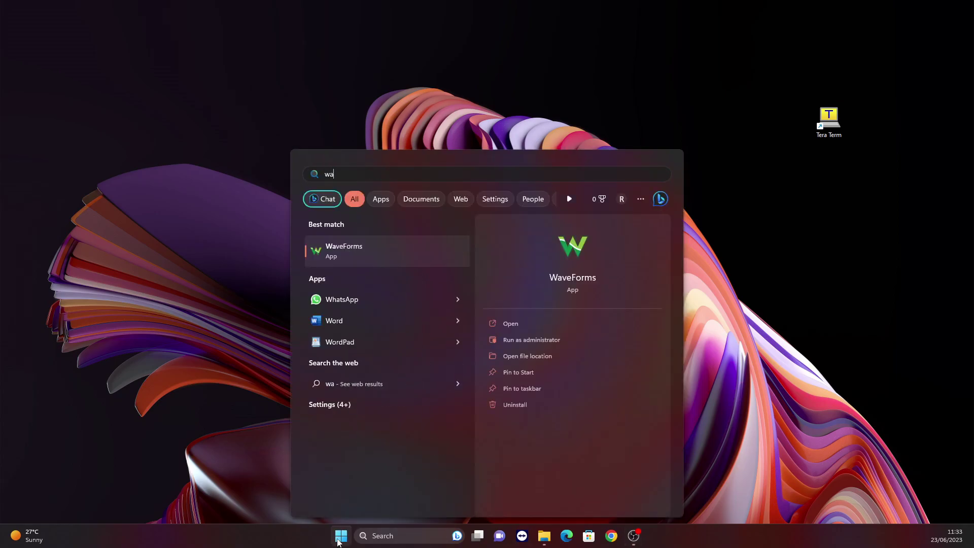
text(vef)
click(411, 251)
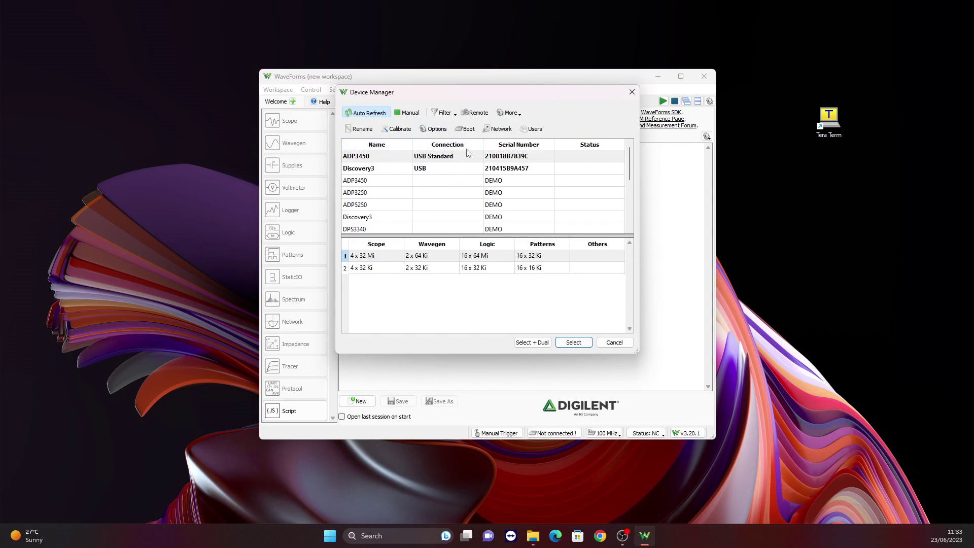
click(363, 159)
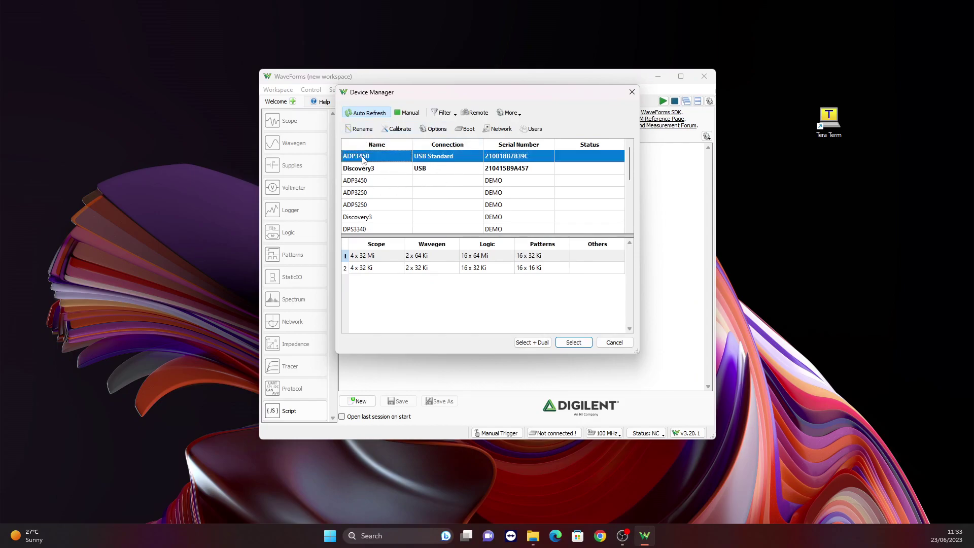
click(387, 167)
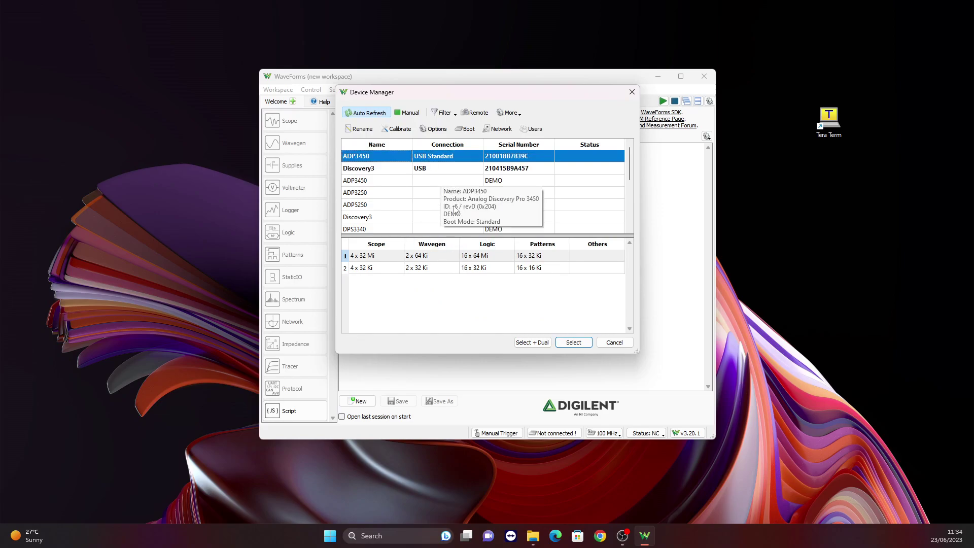
mouse_move(405, 159)
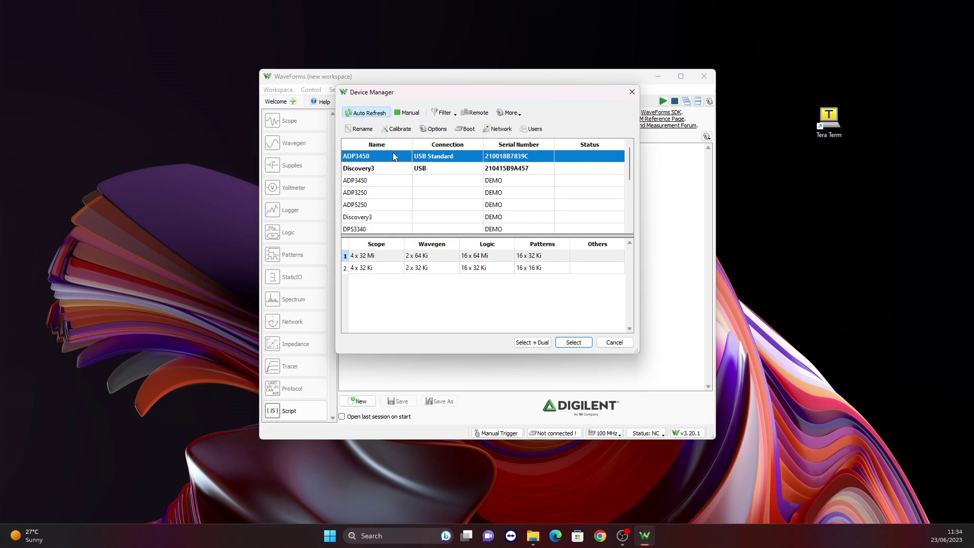
click(573, 343)
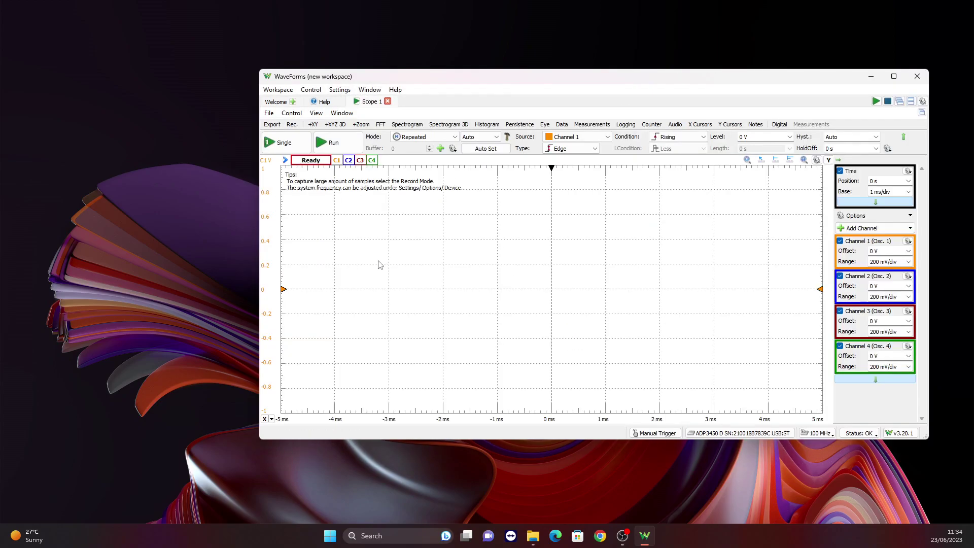
- Disable Channels 2, 3 and 4 in the Scope and start the repeated acquisition
click(840, 276)
click(840, 289)
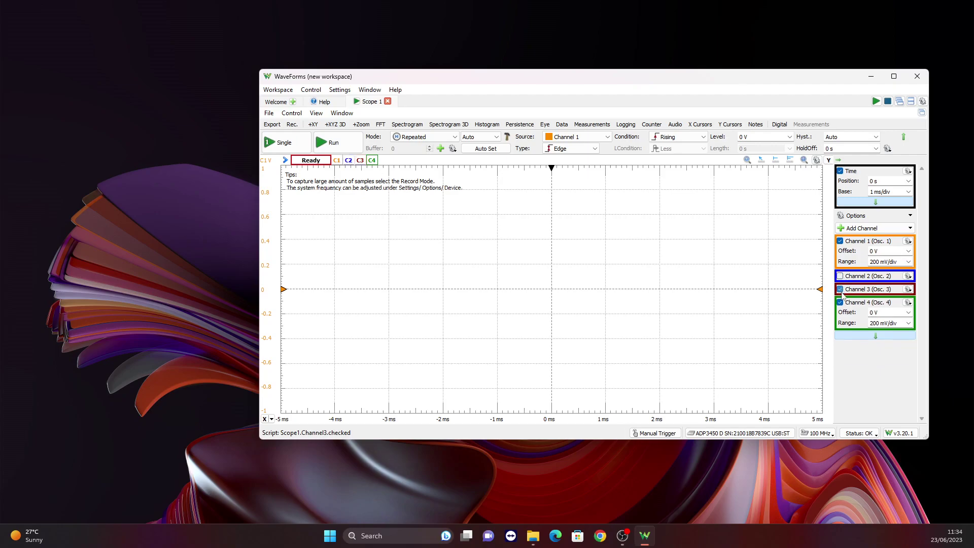
click(840, 302)
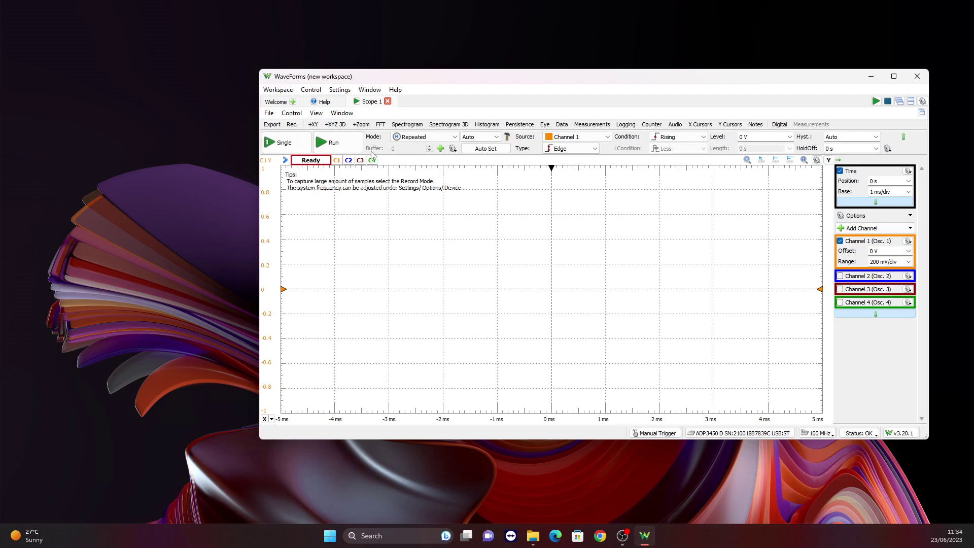
click(330, 143)
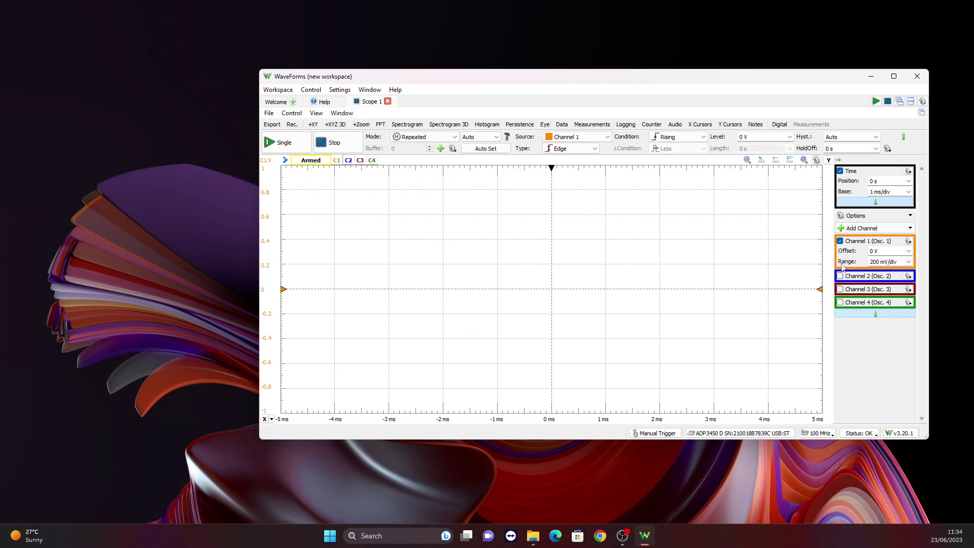
- Reveal the Scope's additional filter and Wavegen channels and enable Filter 1 (Osc. 1)
click(874, 312)
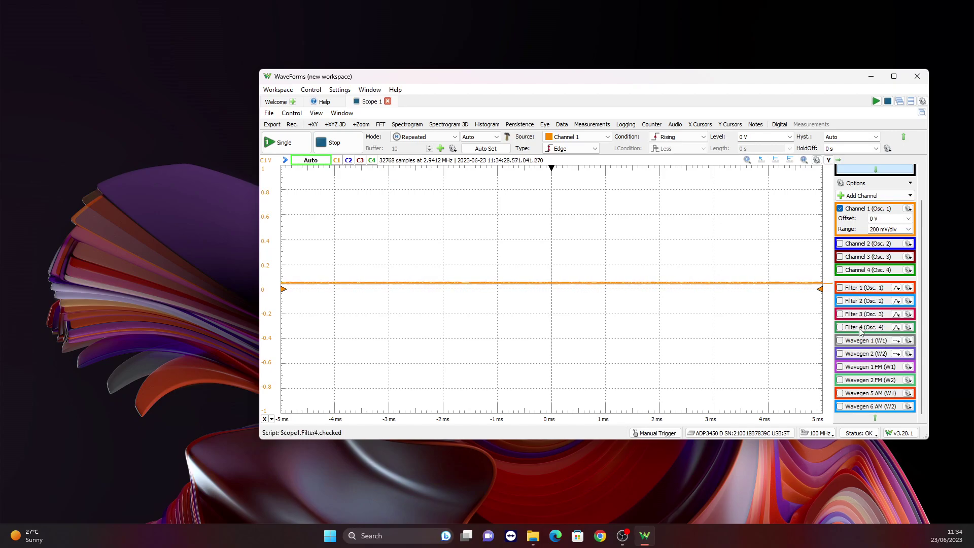
key(alt+Tab)
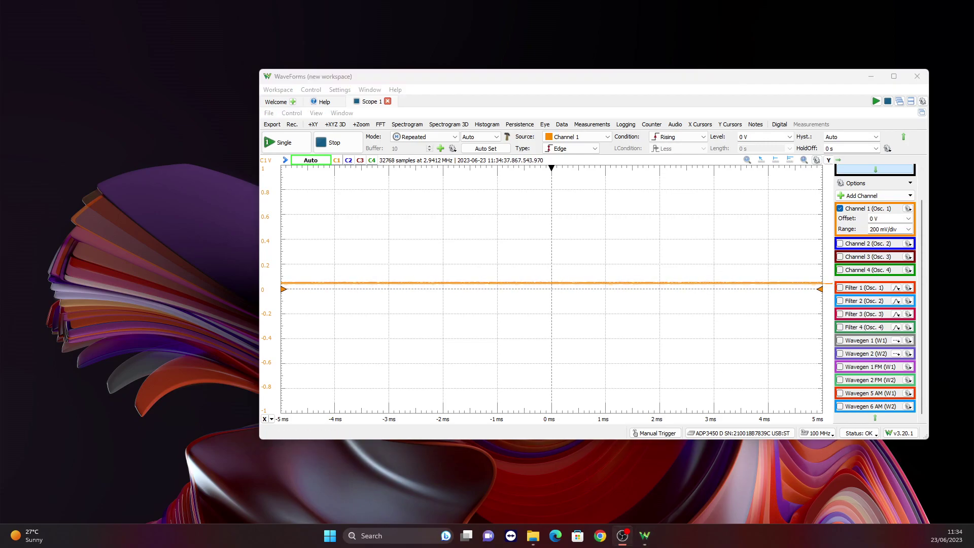
click(841, 287)
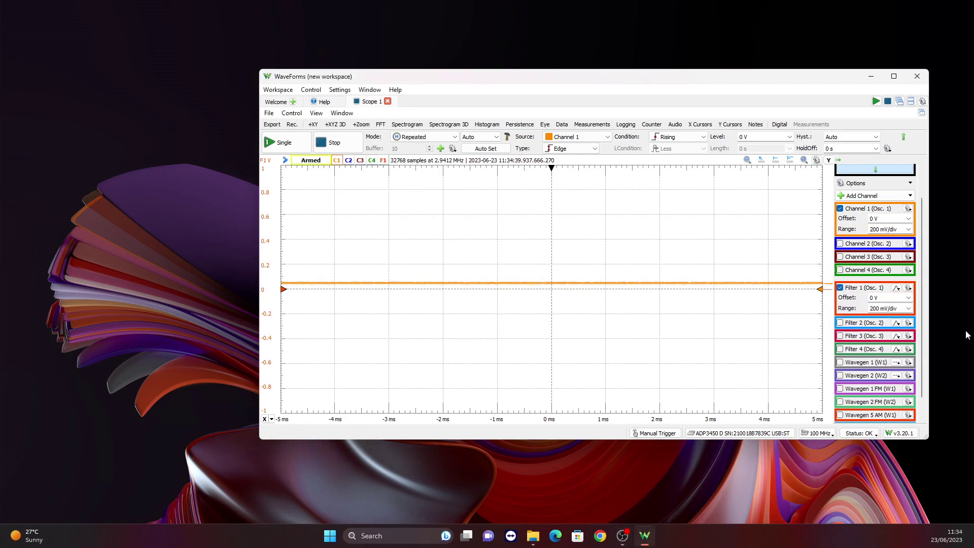
- Review the FIR and IIR mode options in Filter 1's settings, keeping FIR selected
click(897, 288)
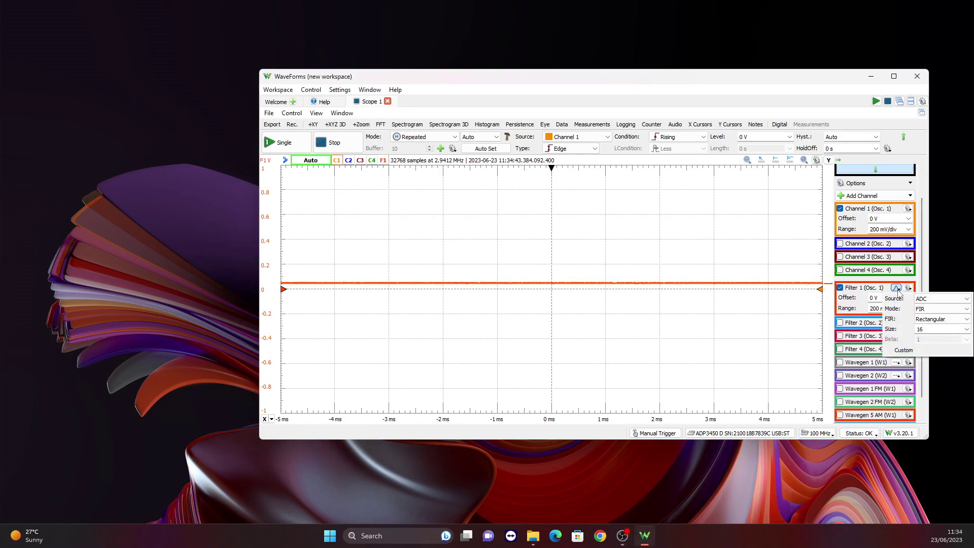
click(944, 310)
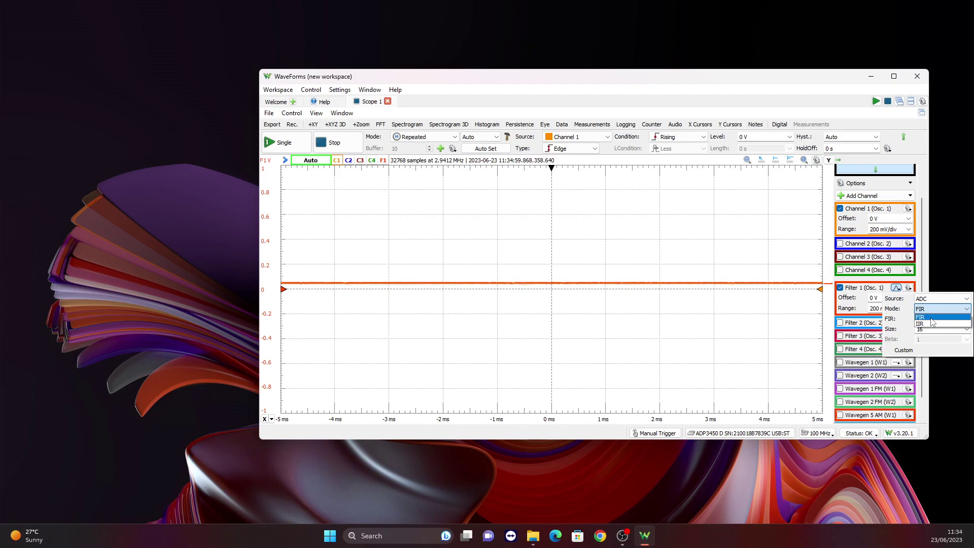
click(931, 318)
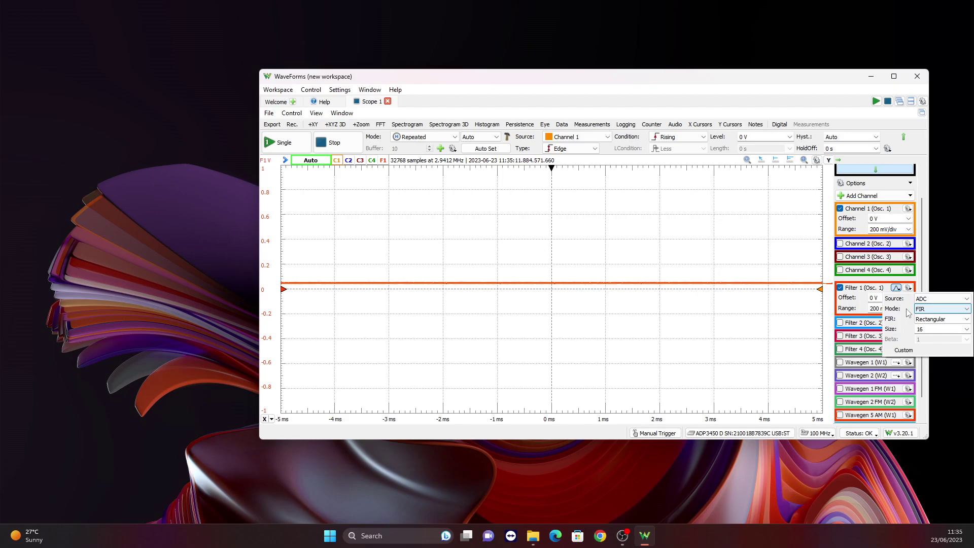
click(934, 309)
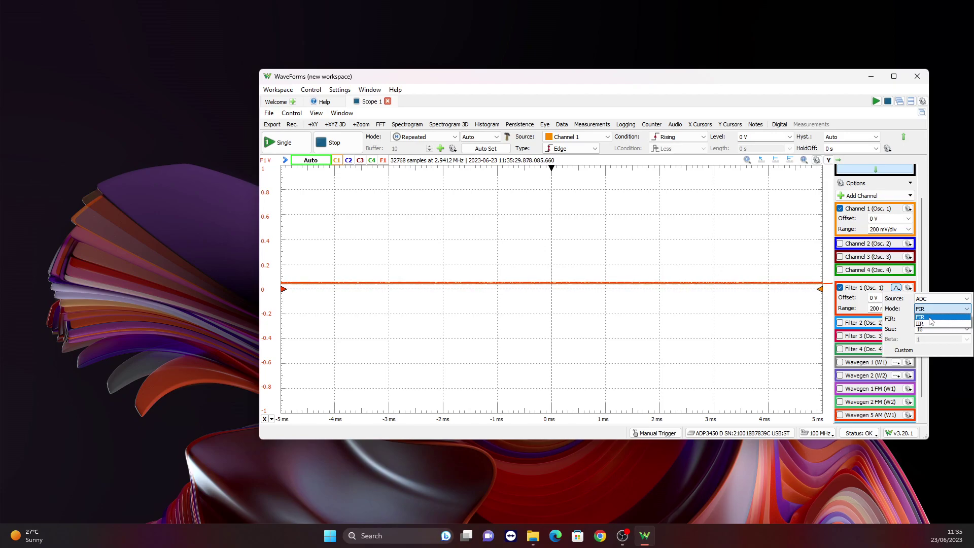
click(930, 318)
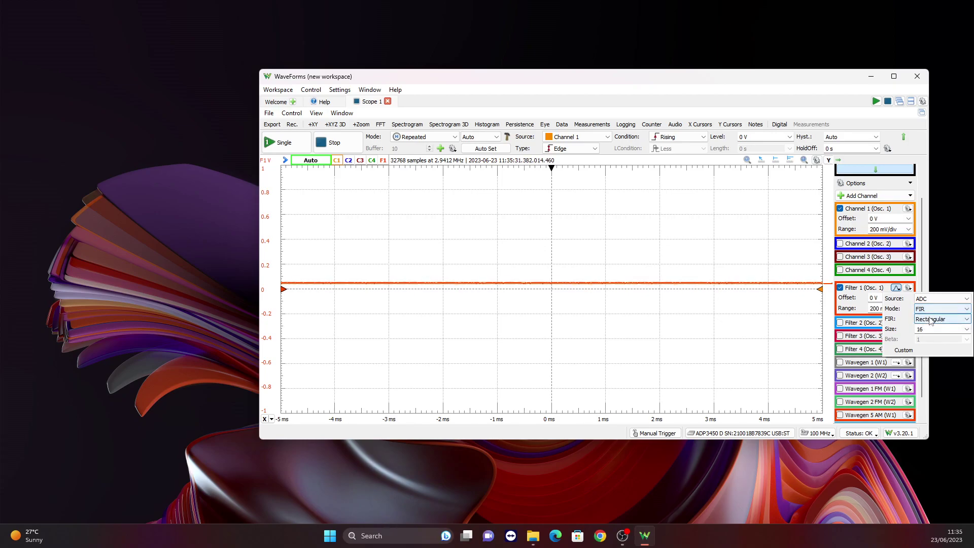
click(827, 321)
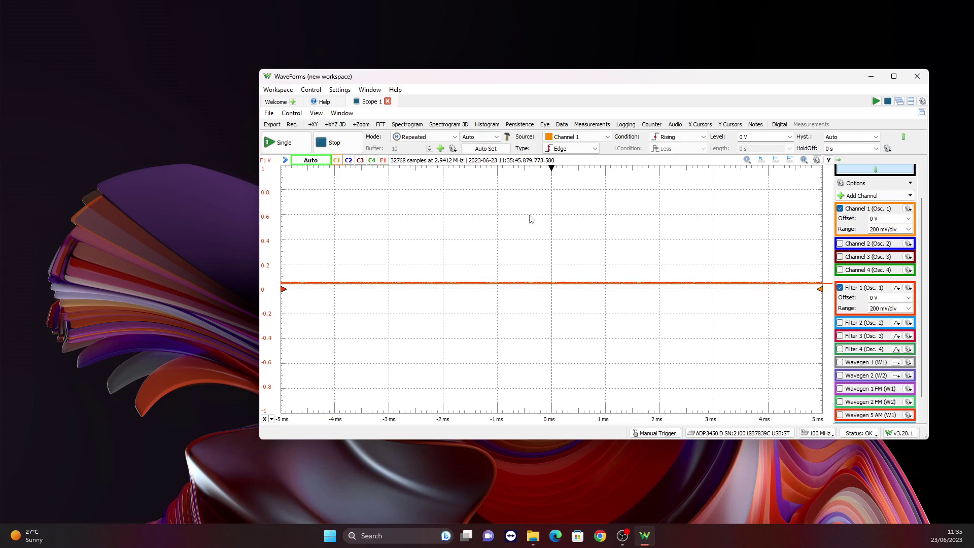
- Add a Wavegen instrument and set its Channel 1 type to Filter C1 (F1)
click(276, 102)
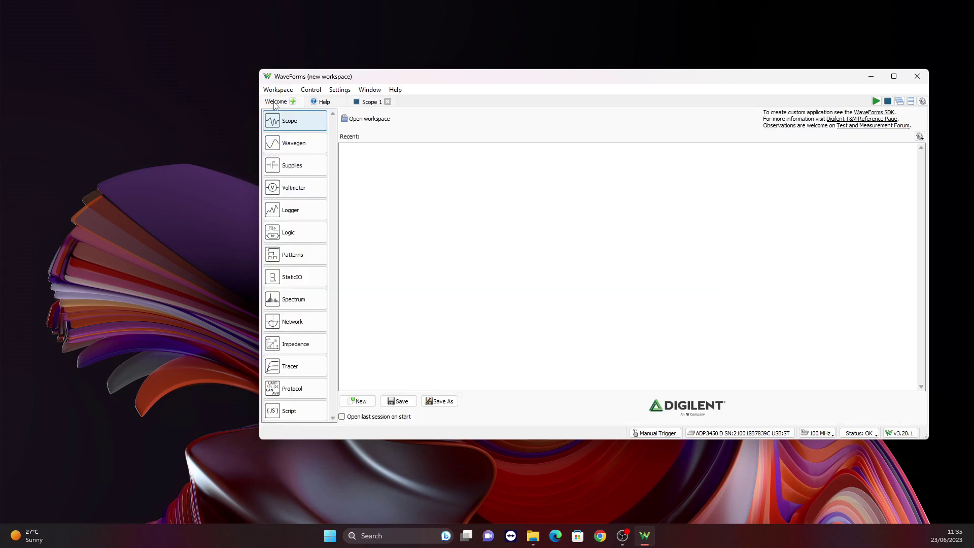
click(299, 145)
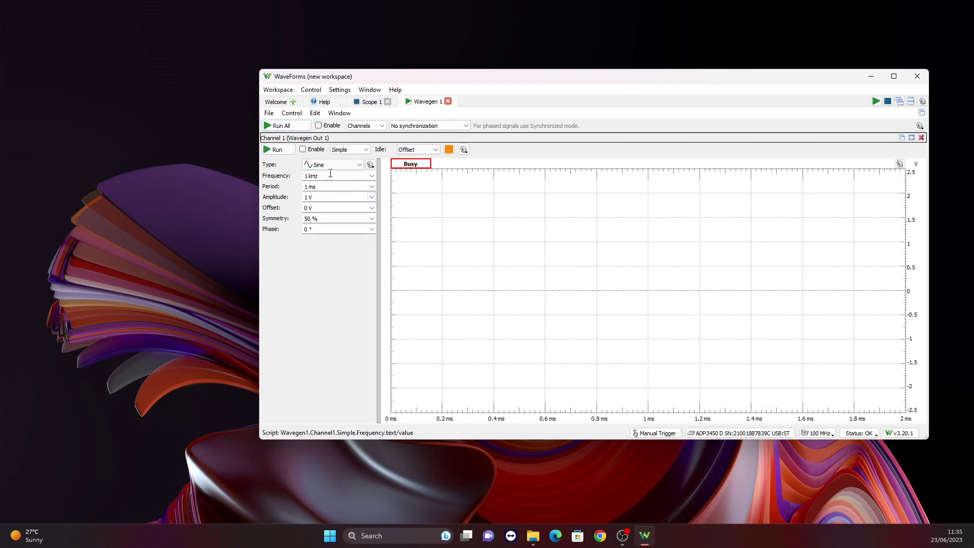
click(358, 168)
scroll(348, 219, down, 6)
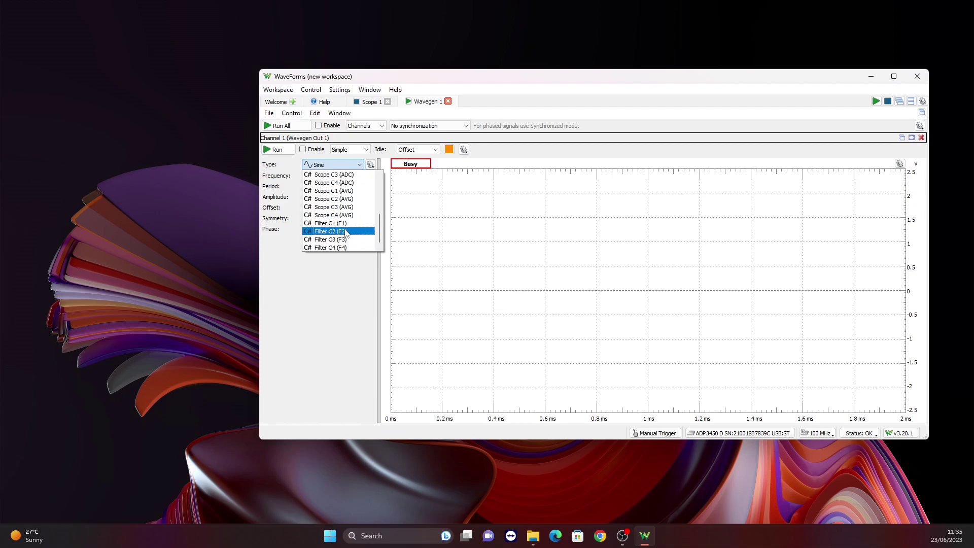
click(341, 224)
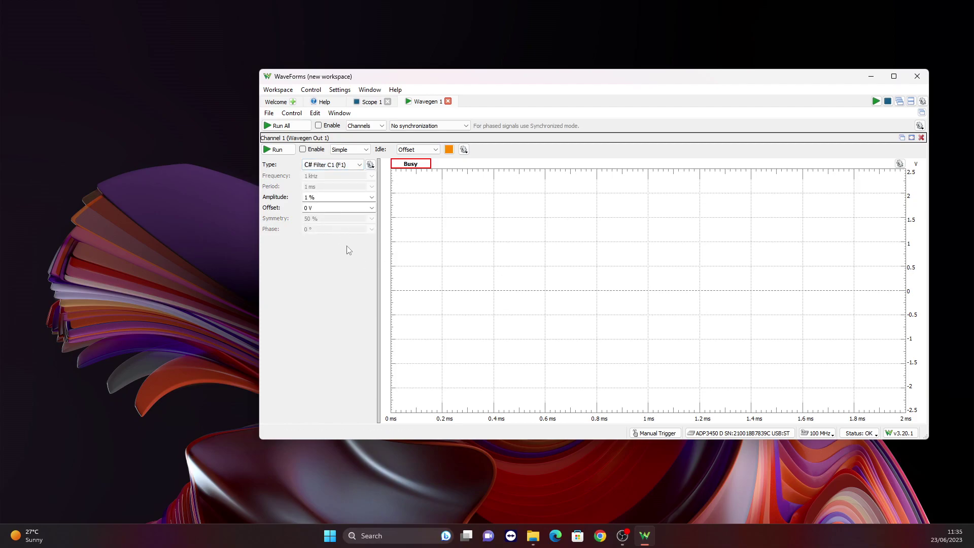
- Set the Wavegen Channel 1 amplitude to 100 % and start its output
click(371, 199)
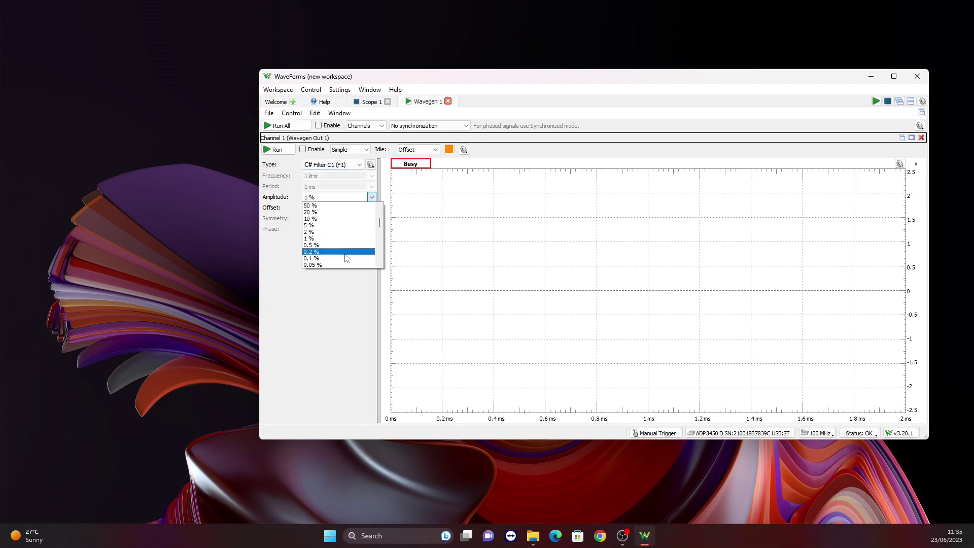
click(338, 219)
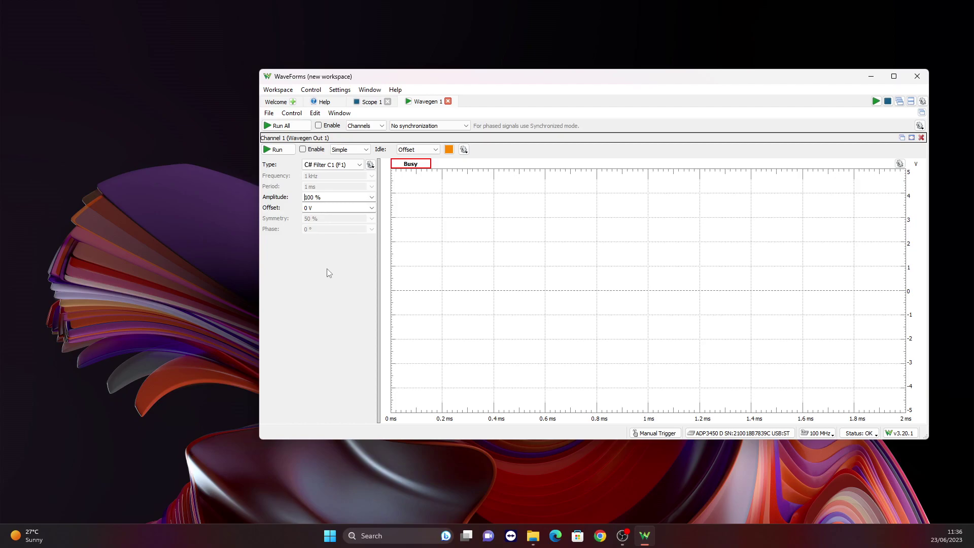
click(277, 150)
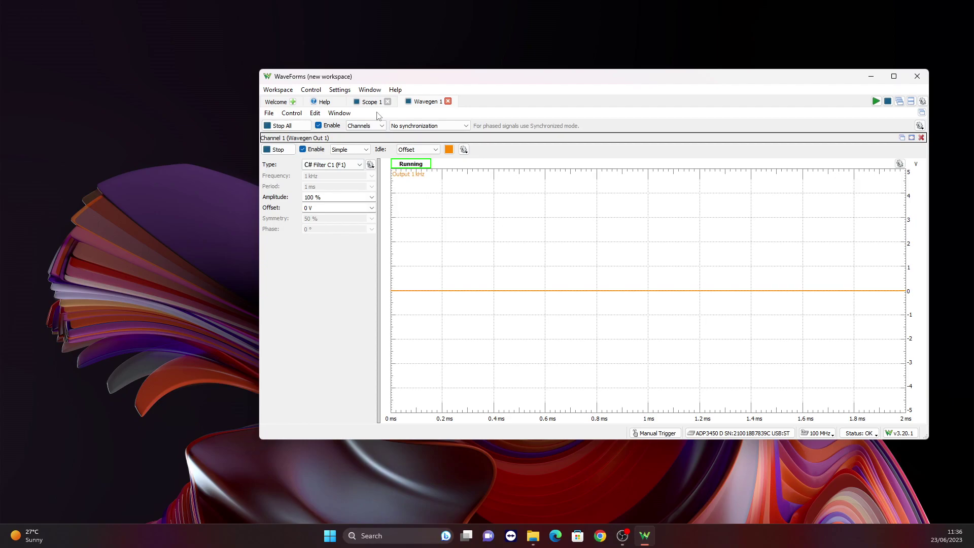
- Check the Scope, return to Wavegen 1, and fit the narrowed WaveForms window into the left half of the desktop
click(366, 102)
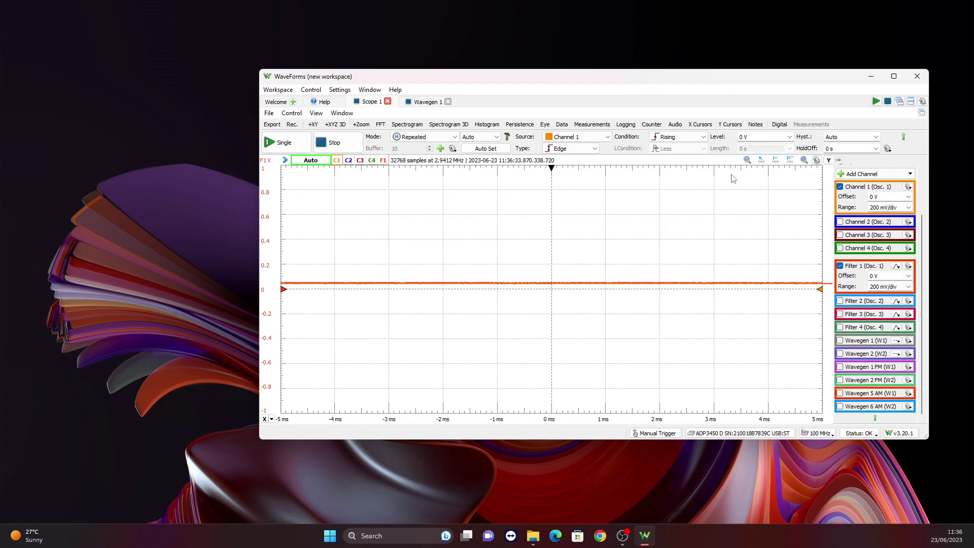
click(423, 102)
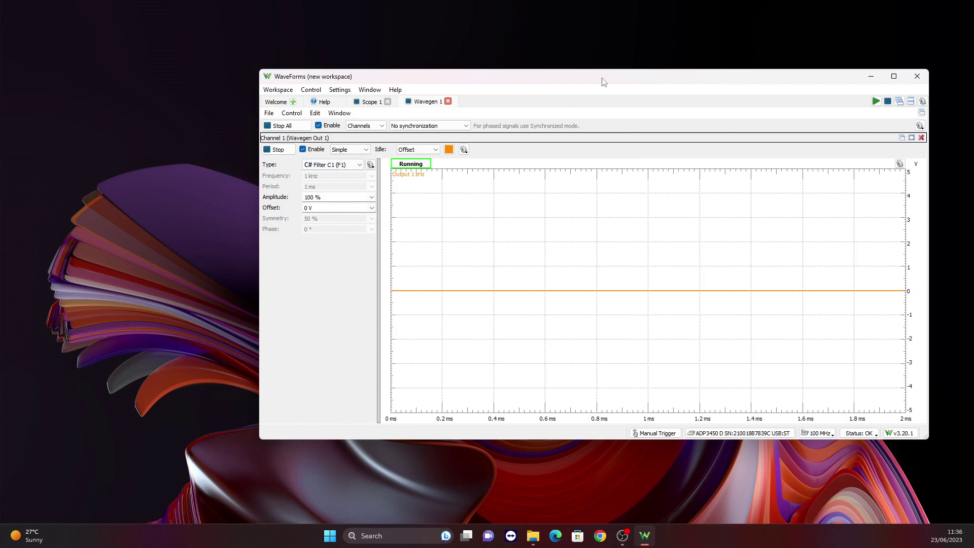
drag(929, 151, 758, 168)
drag(625, 82, 375, 52)
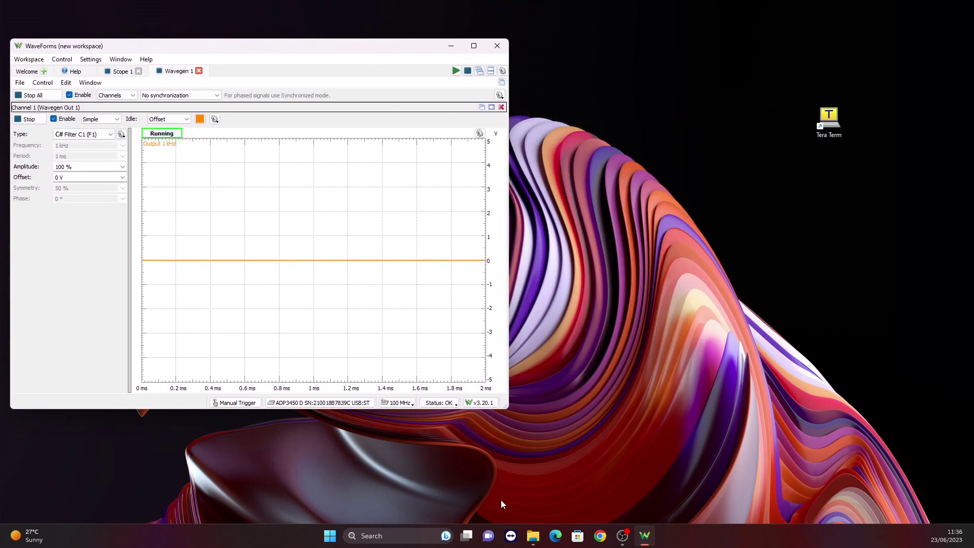
- Launch a second WaveForms instance connected to the Discovery3
click(331, 536)
text(wave)
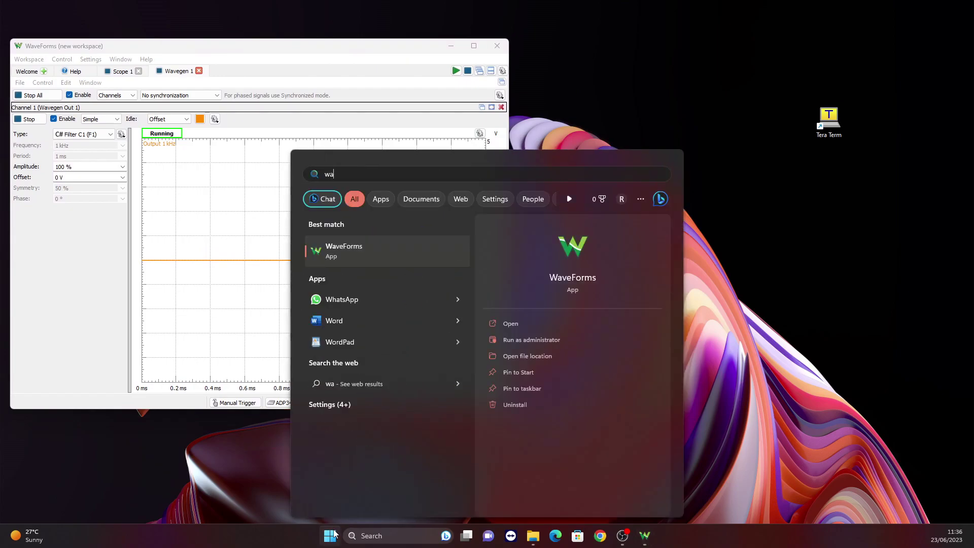
click(382, 265)
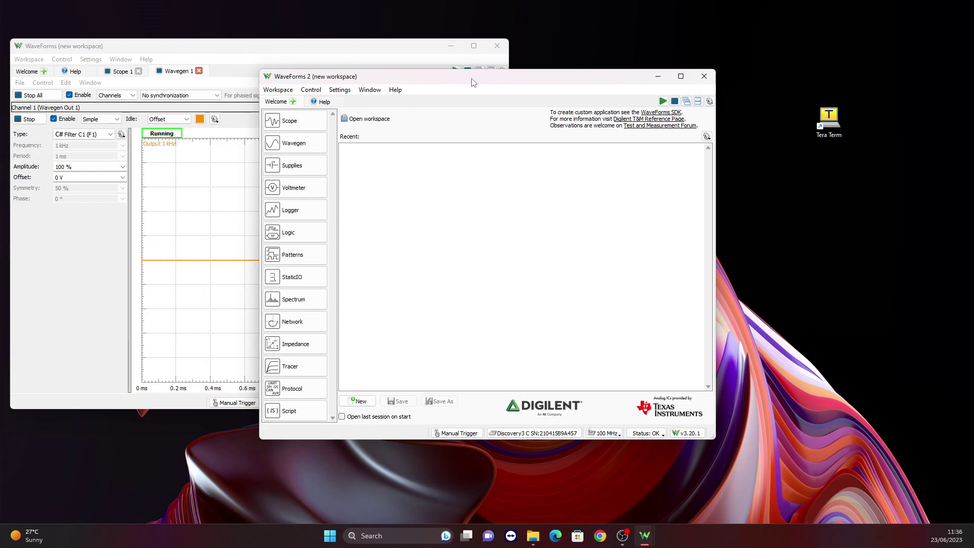
- Open a Scope in the second WaveForms instance and fit its window beside the first one
drag(472, 77, 727, 50)
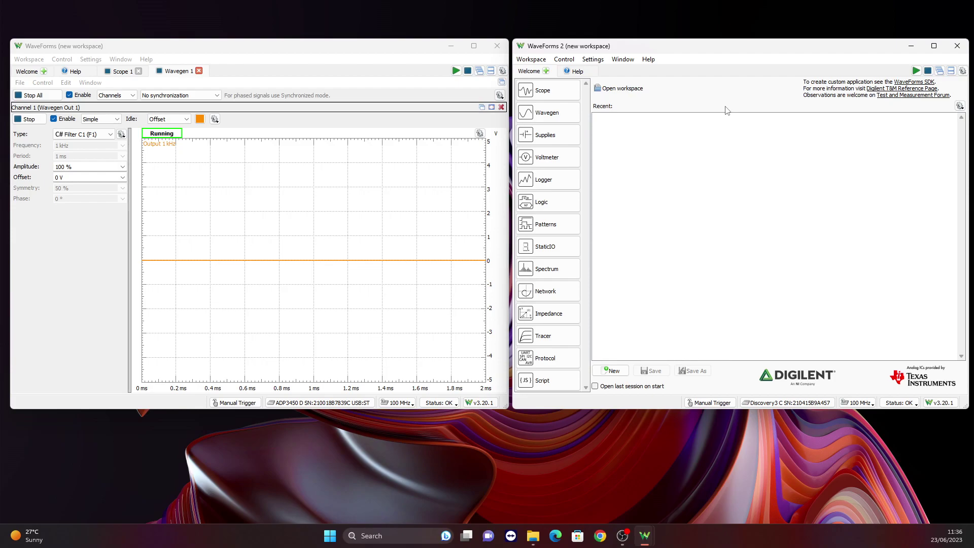
click(543, 90)
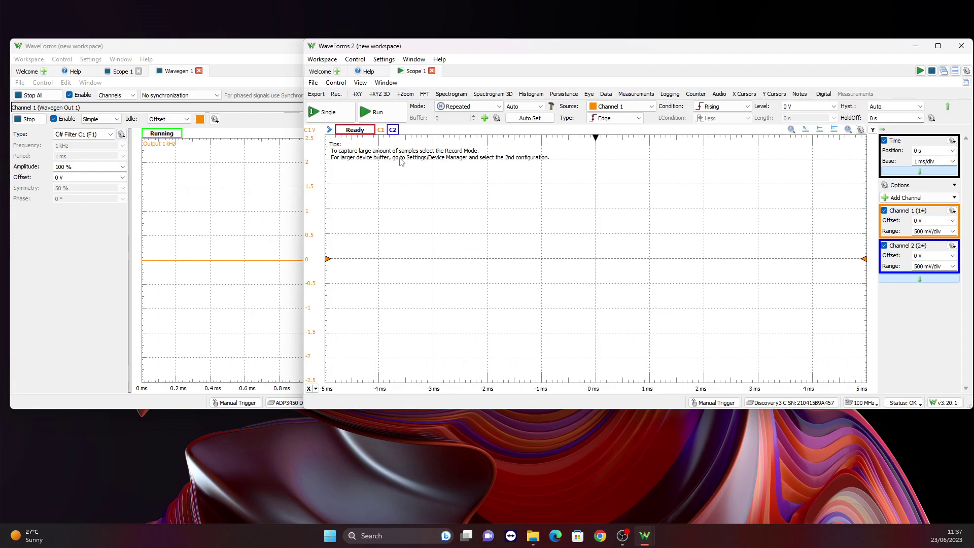
drag(303, 162, 518, 180)
- Disable Channel 2 in the Discovery3 Scope, start its acquisition, and return to the ADP3450 instance
click(885, 245)
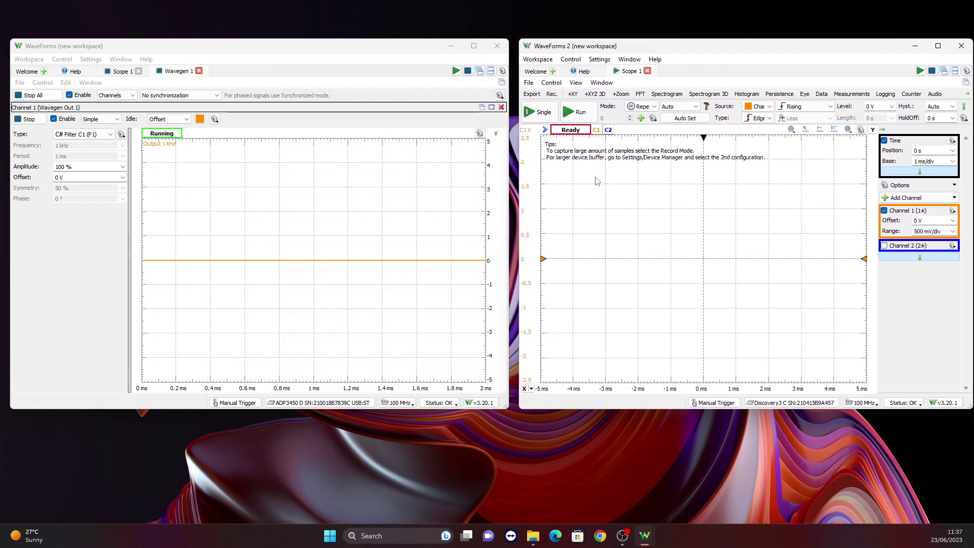
click(581, 113)
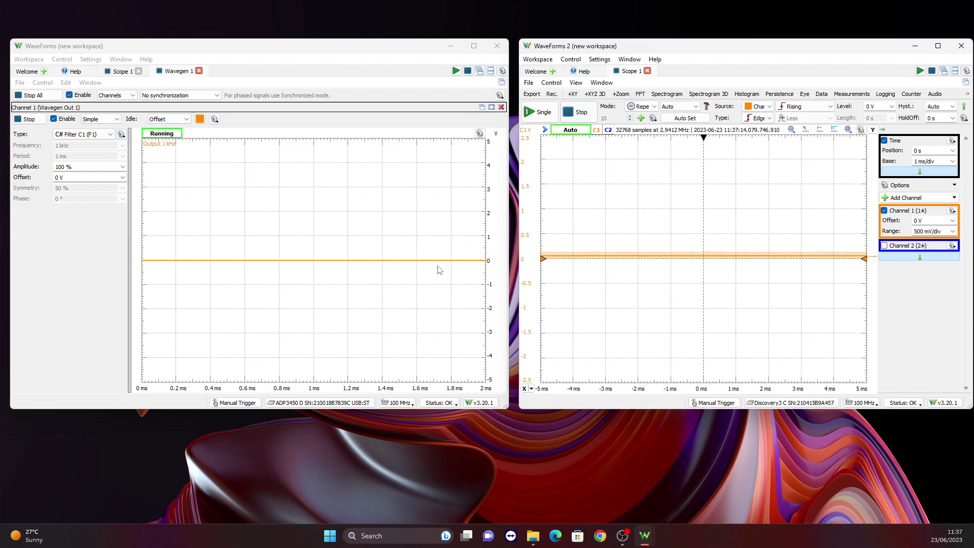
click(227, 307)
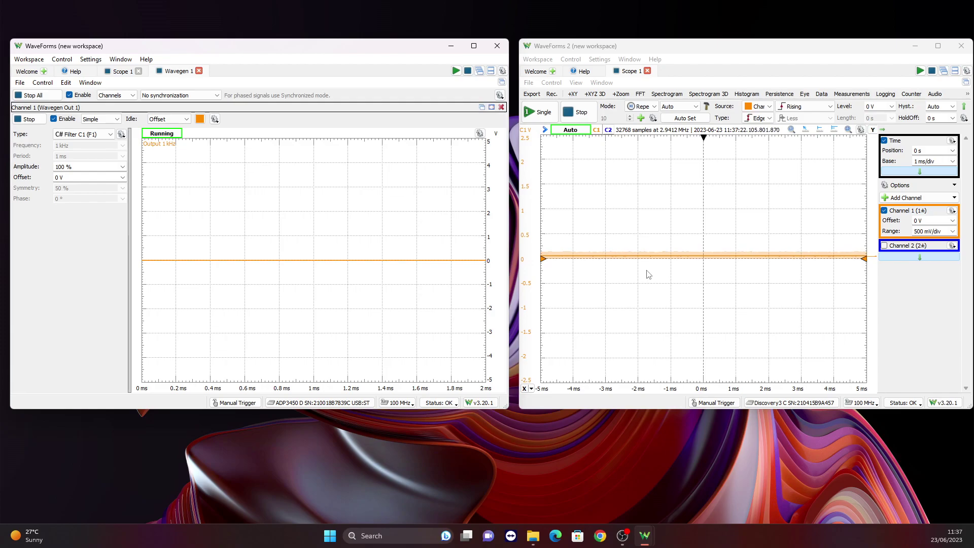
- Open a Wavegen in the Discovery3 instance and run its Channel 1 sine output at 1 kHz and 1 V
click(536, 72)
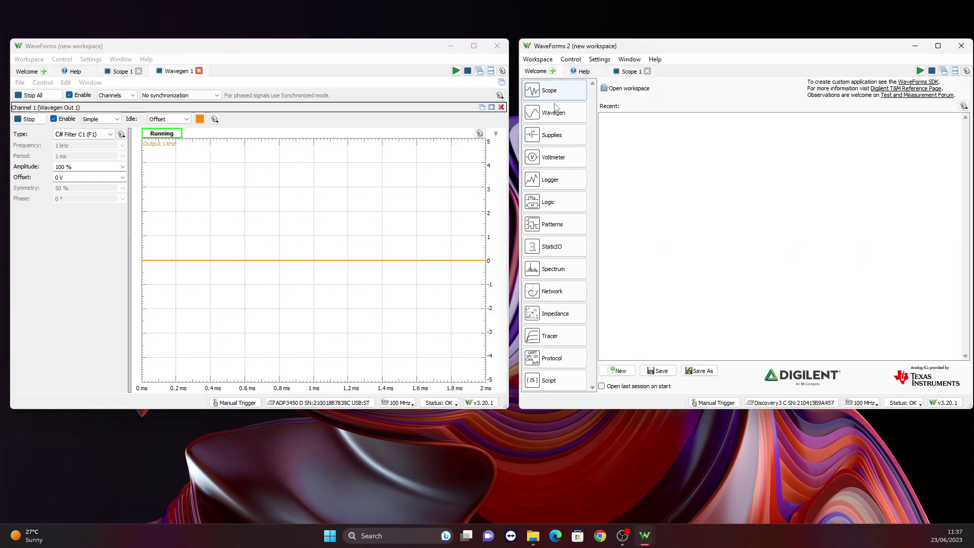
click(555, 114)
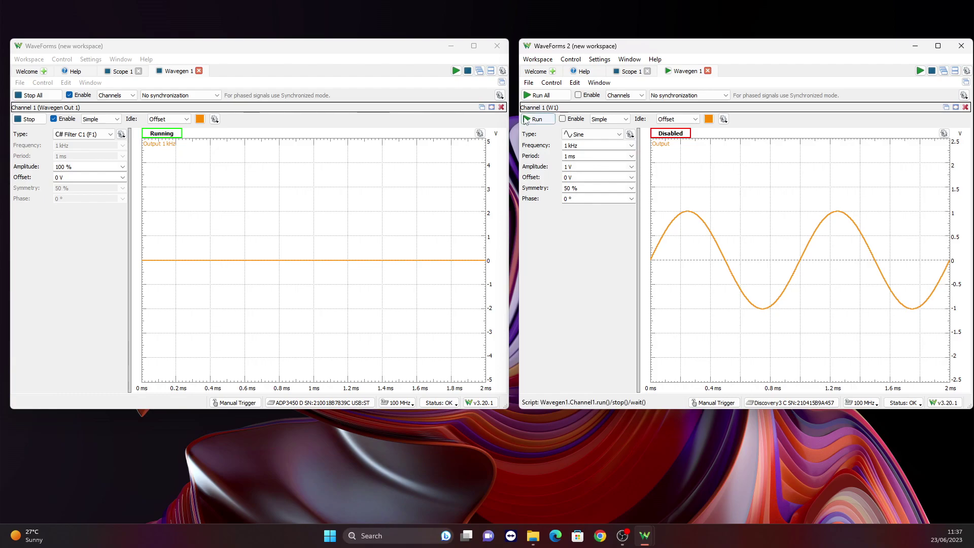
click(537, 118)
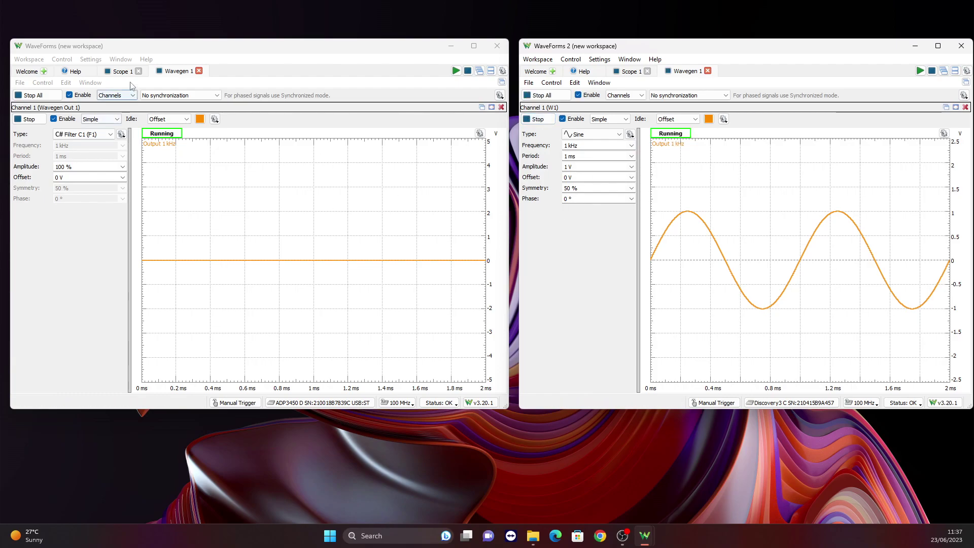
- Auto-set the ADP3450 Scope and overlay Filter 1 on Channel 1 by setting both offsets to 0 V
click(120, 71)
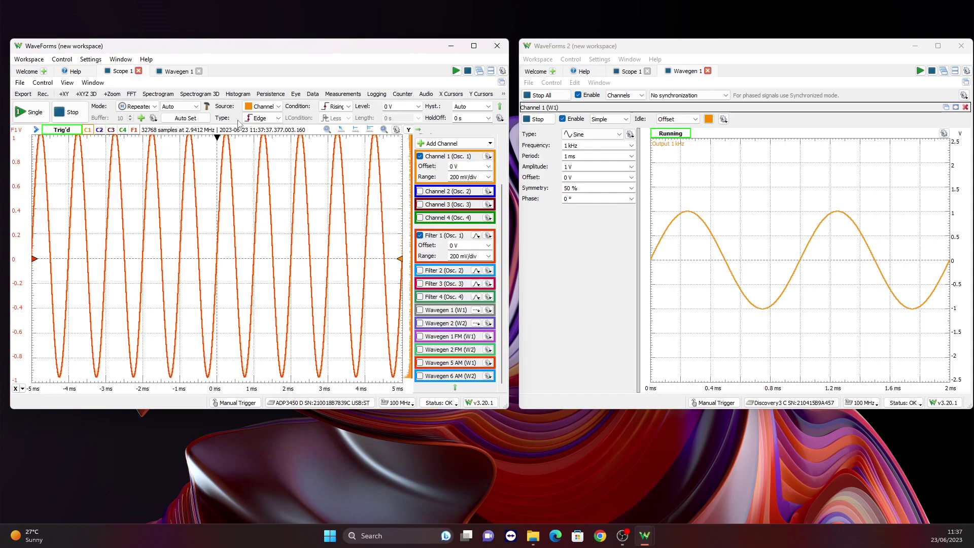
click(189, 118)
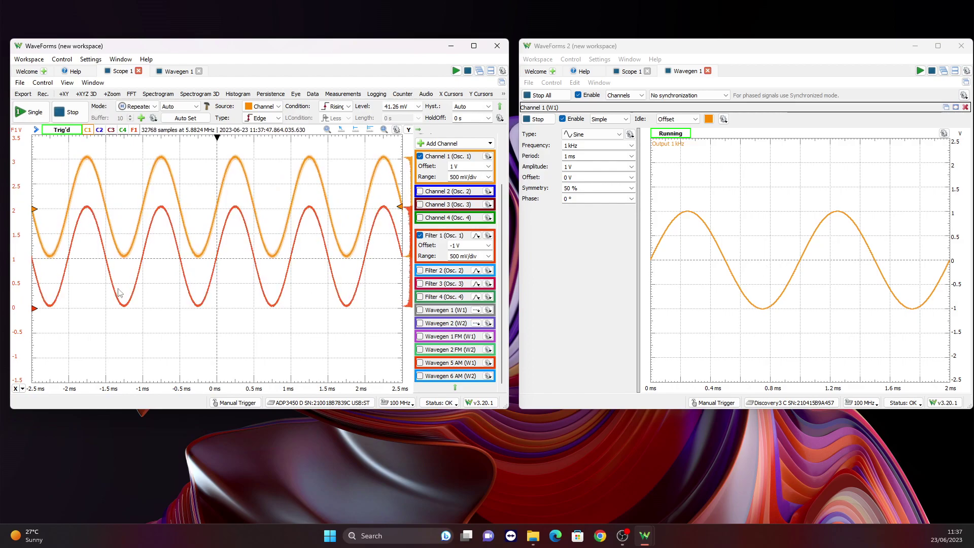
drag(34, 308, 35, 257)
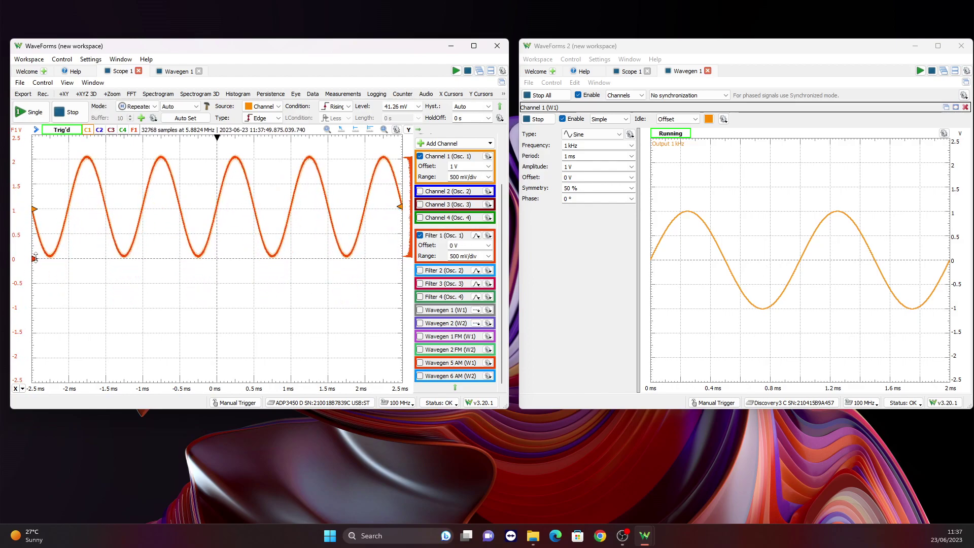
drag(34, 209, 35, 260)
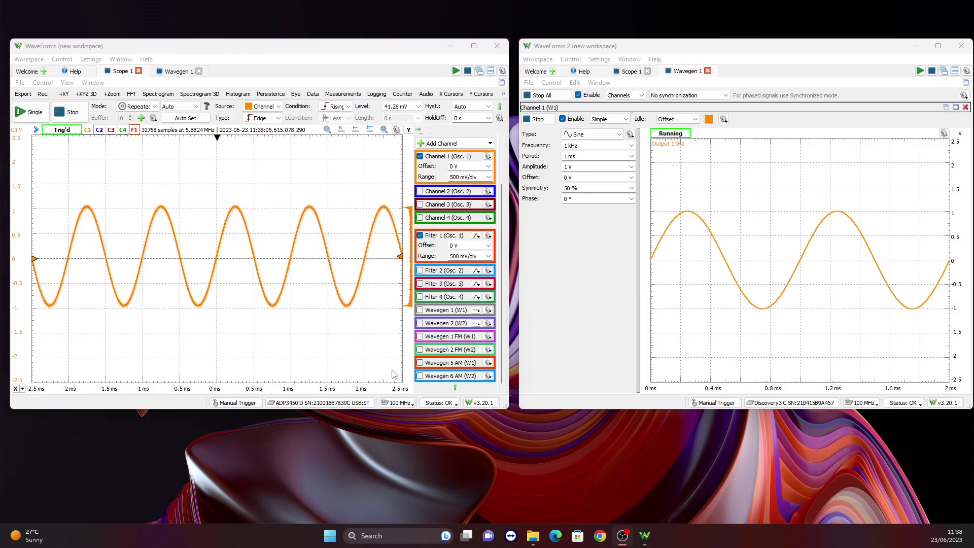
- Separate the ADP3450 Scope traces by setting the Channel 1 offset to 450 mV and the Filter 1 offset to -800 mV
click(33, 254)
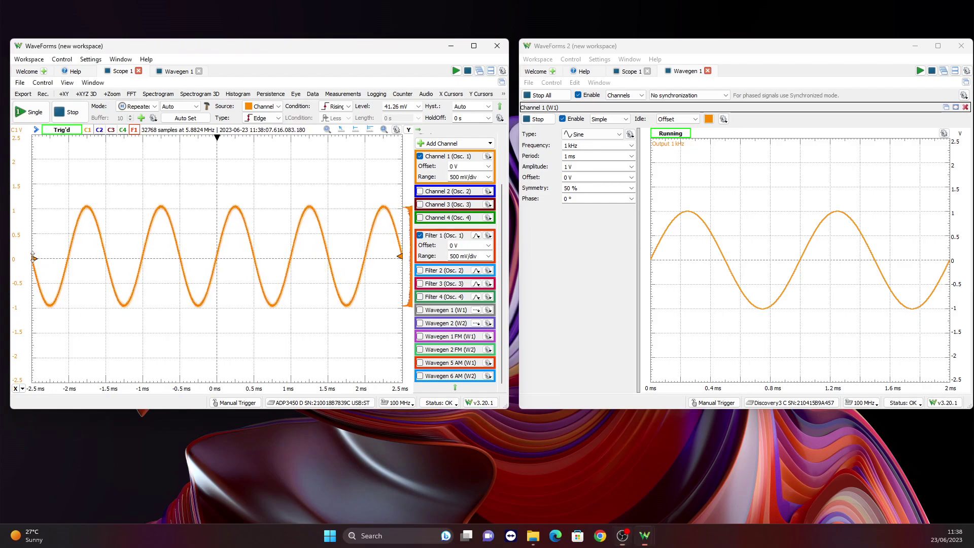
drag(41, 238, 40, 297)
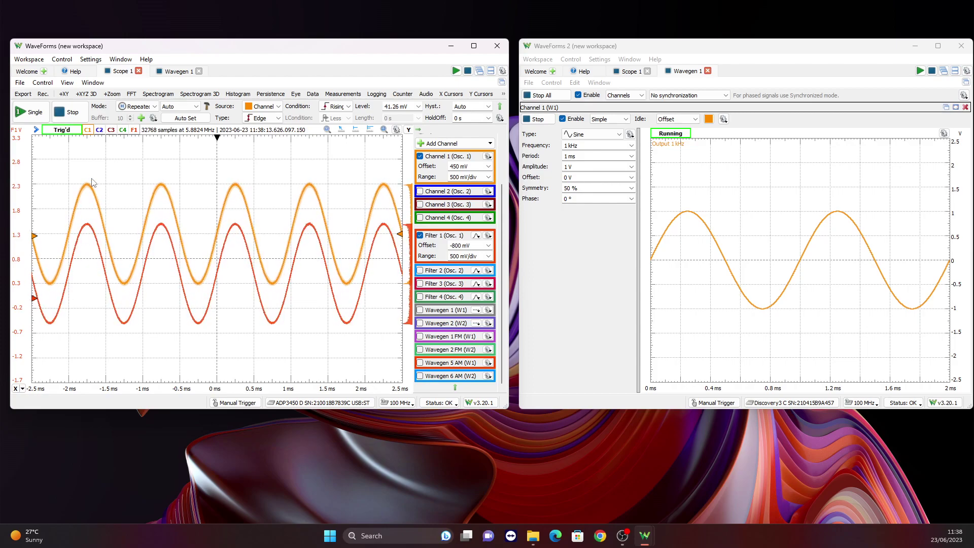
- Show Wavegen 1 in the ADP3450 instance and auto-set the Discovery3 Scope to the received signal
click(177, 71)
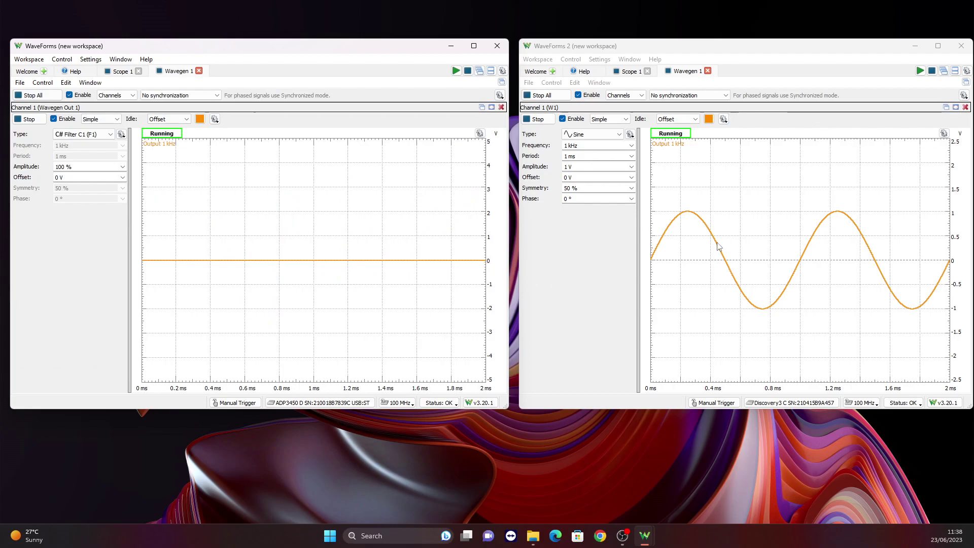
click(629, 72)
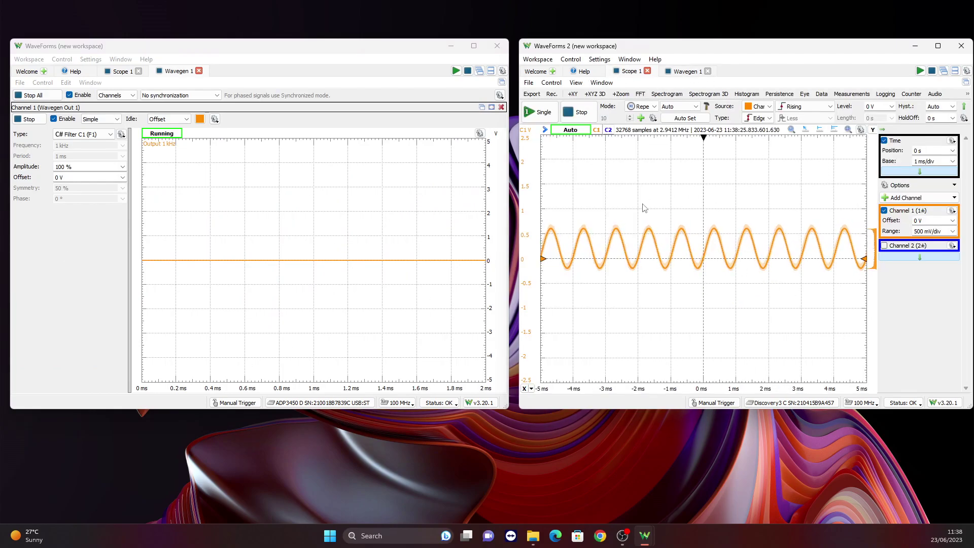
click(694, 120)
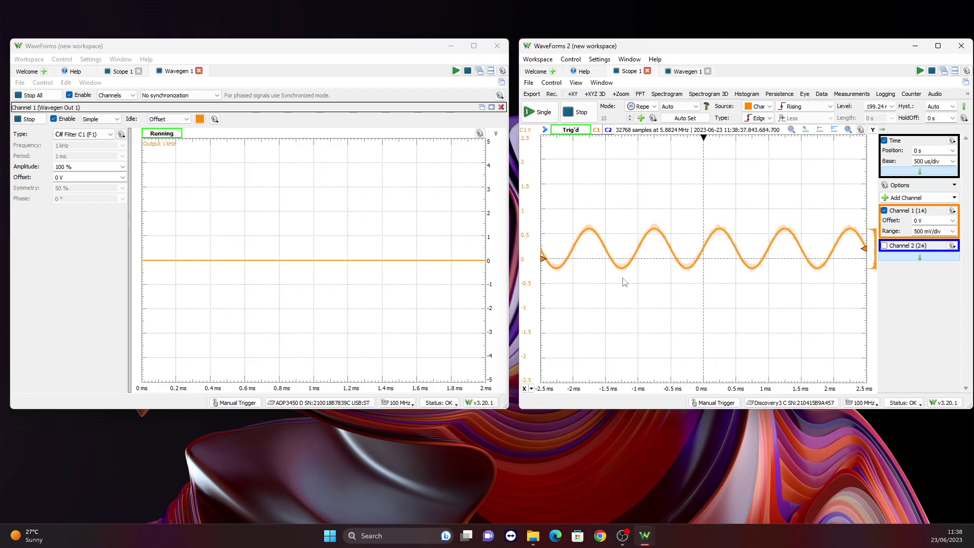
- Return to the ADP3450 Scope and set the Channel 1 and Filter 1 offsets back to 0 V
click(120, 71)
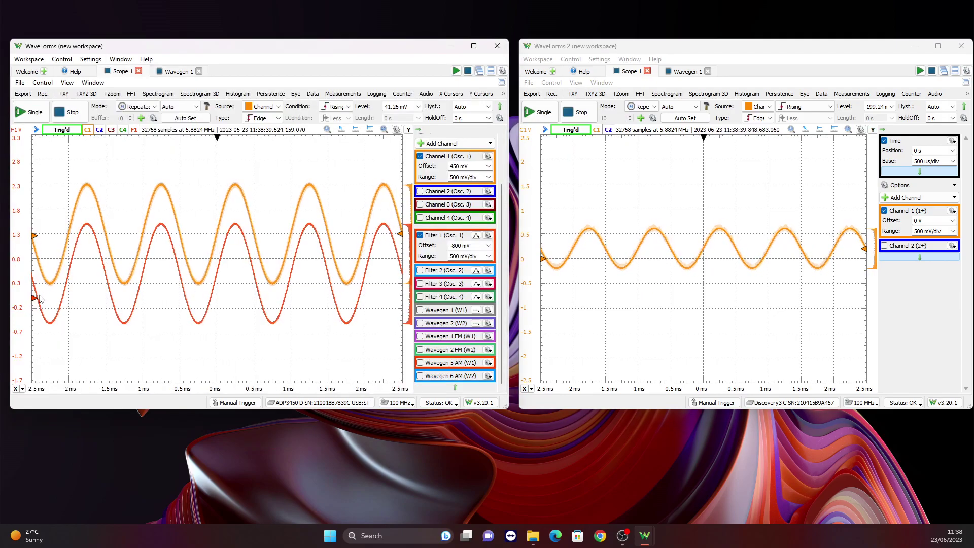
mouse_move(35, 284)
mouse_down()
mouse_move(34, 241)
mouse_move(34, 258)
mouse_up()
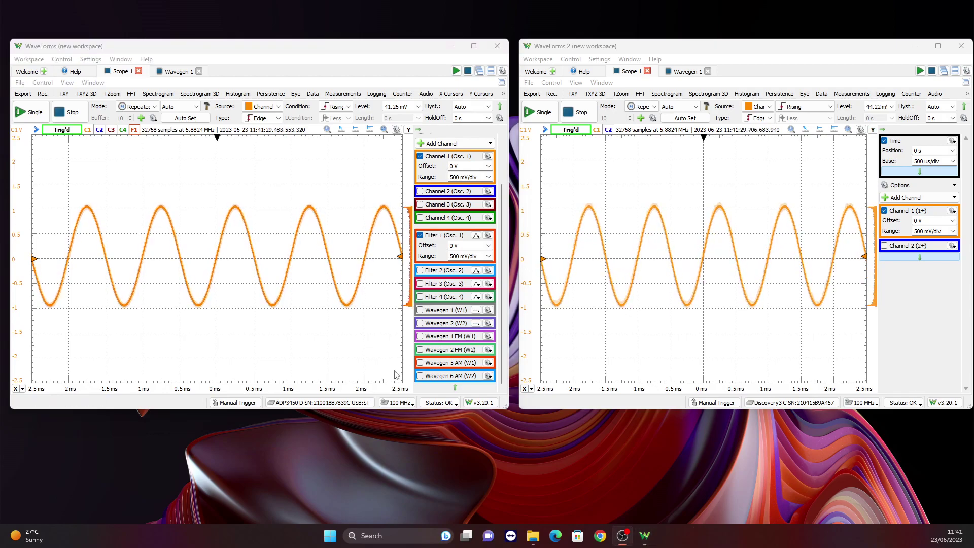
- Set the ADP3450 Wavegen 1 amplitude to 50 %, restore it to 100 %, and return to the ADP3450 Scope
click(178, 73)
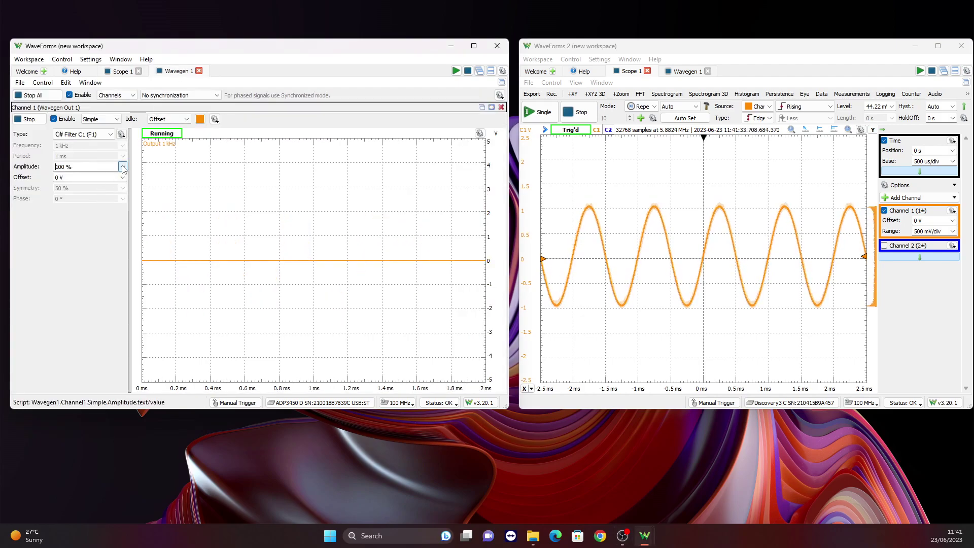
click(122, 166)
click(94, 215)
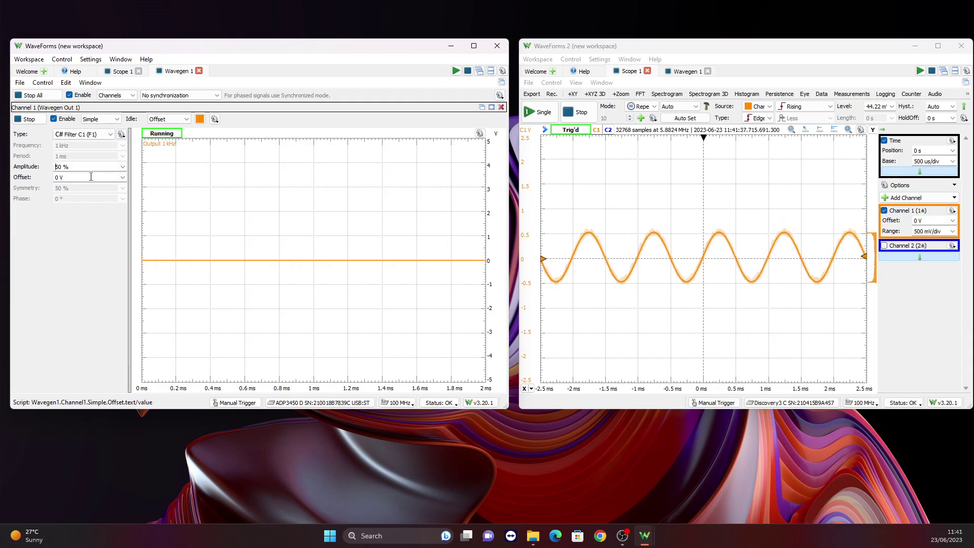
click(122, 166)
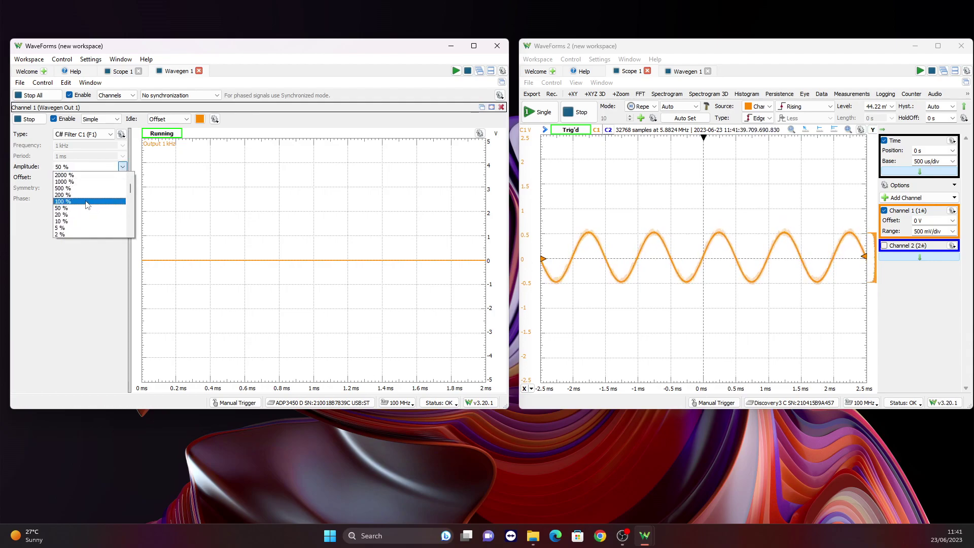
click(87, 202)
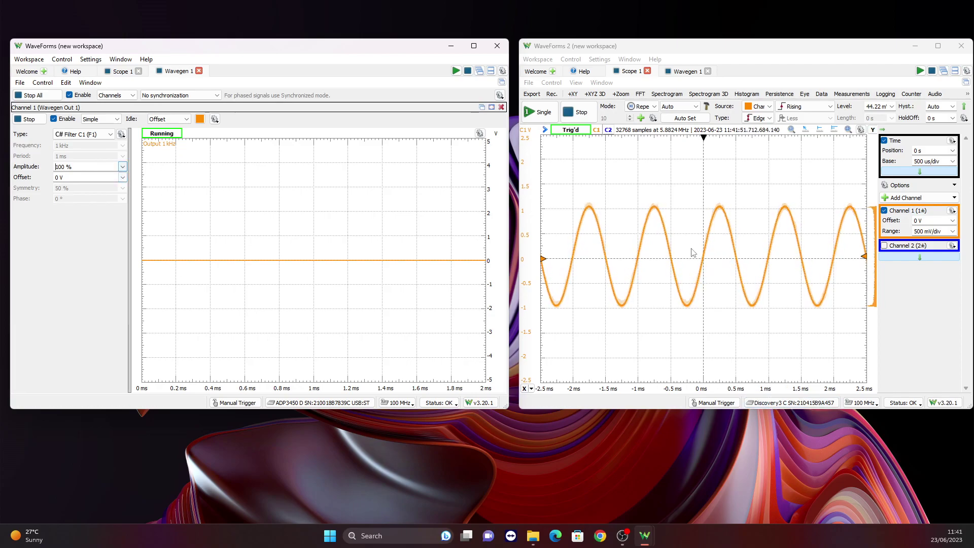
click(120, 72)
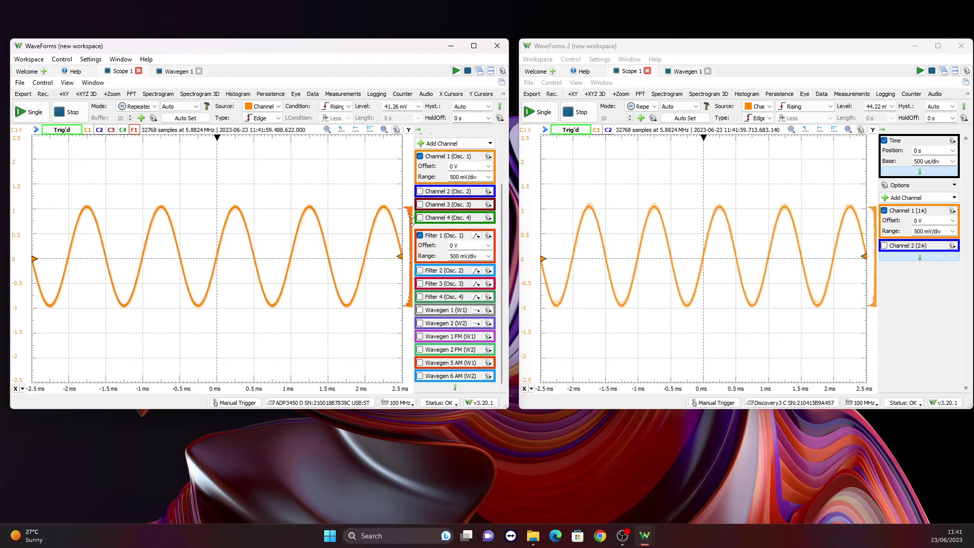
- Set the Discovery3 Wavegen sine frequency to 500 kHz
click(680, 72)
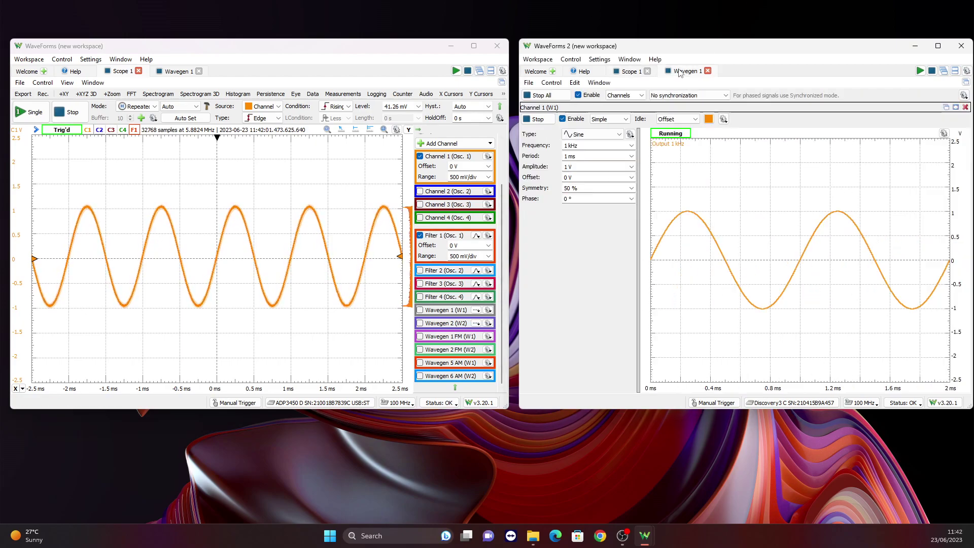
click(632, 147)
scroll(607, 179, up, 1)
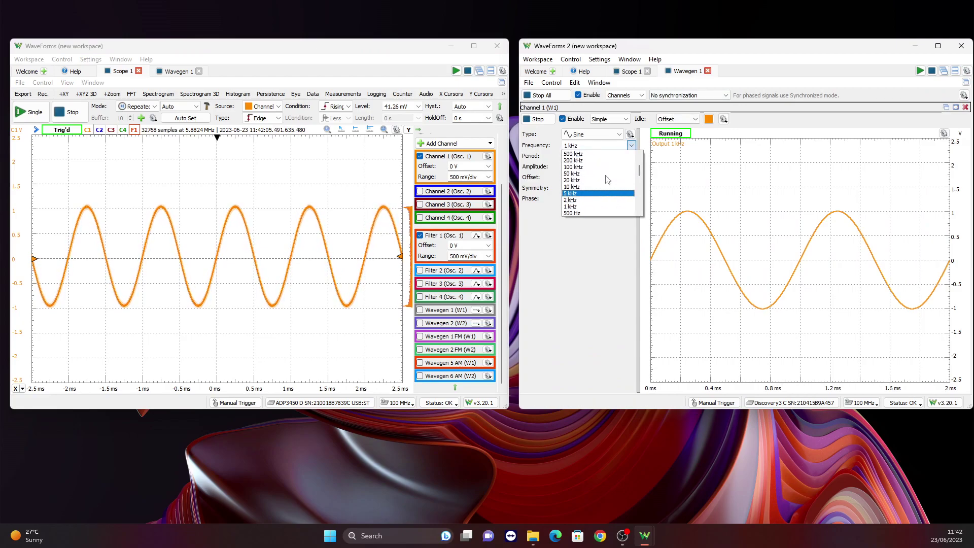
scroll(604, 180, up, 1)
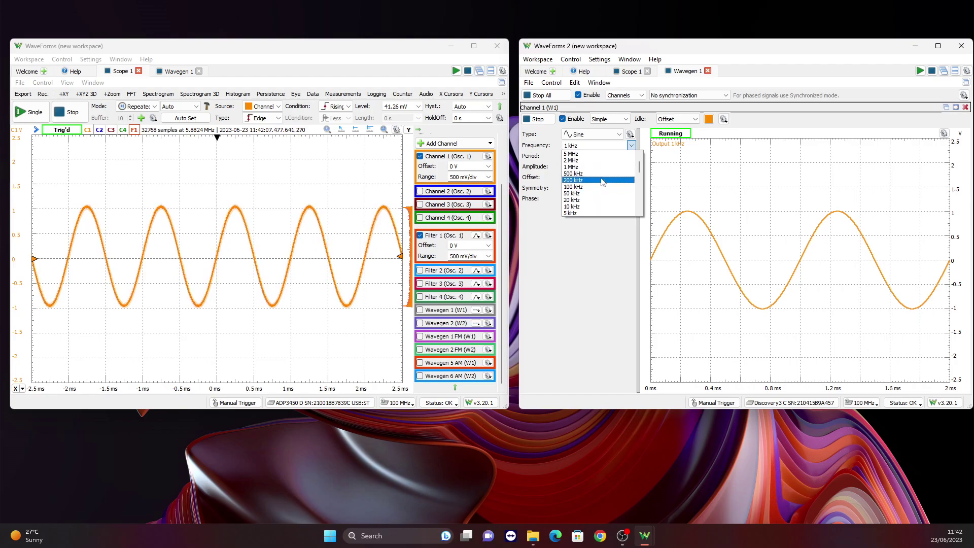
click(602, 174)
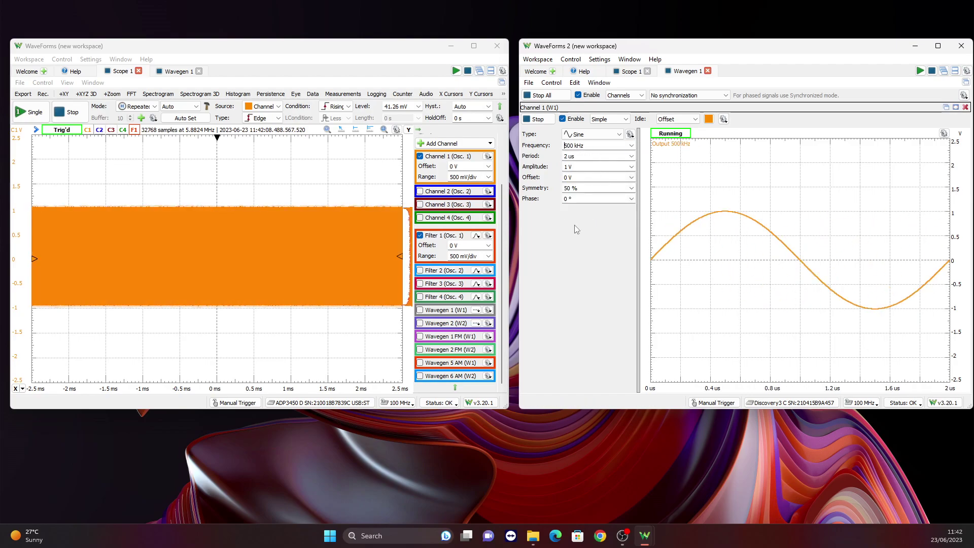
- Auto-set the ADP3450 Scope for the faster signal and realign the Channel 1 and Filter 1 traces at 0 V offset
click(197, 119)
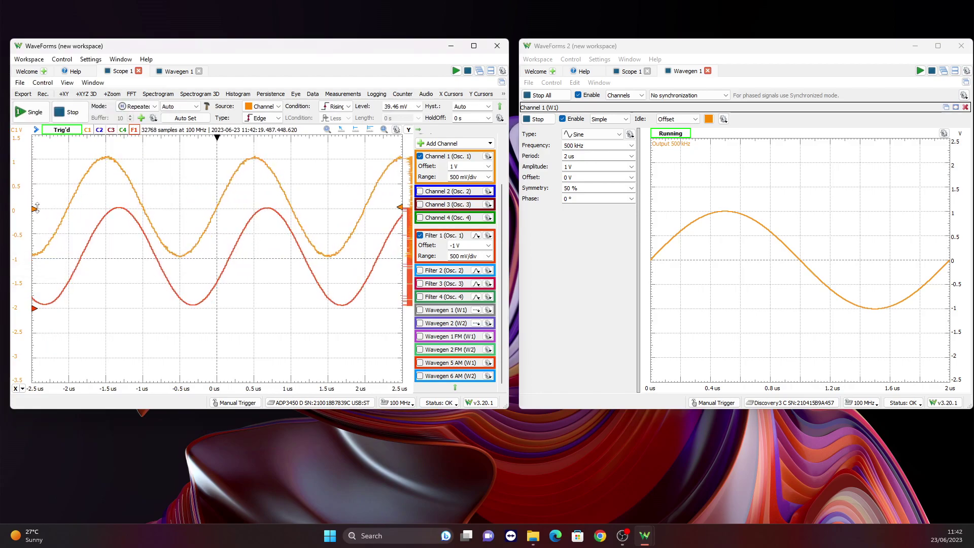
drag(34, 208, 34, 260)
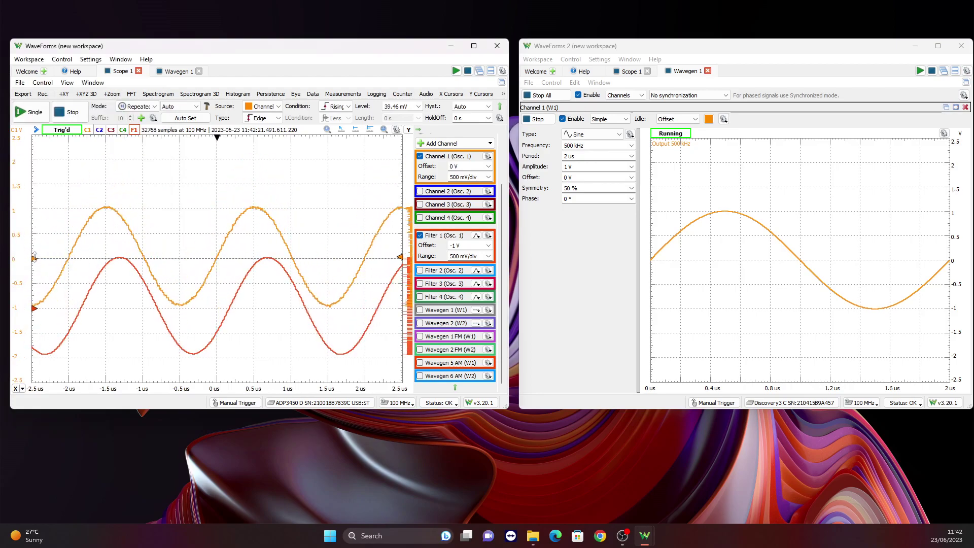
drag(34, 308, 37, 260)
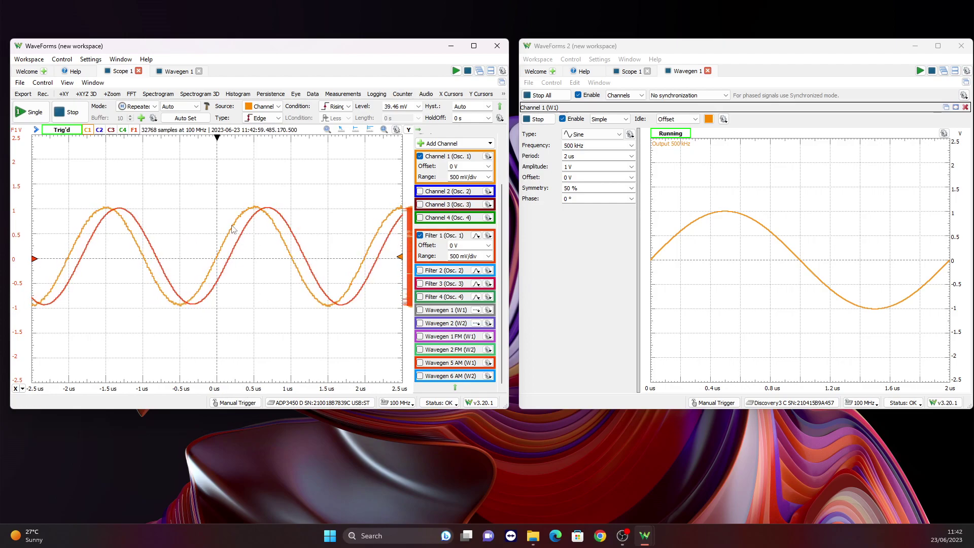
- Check the filter settings of Filter 1 in the ADP3450 Scope and close them without changes
click(476, 235)
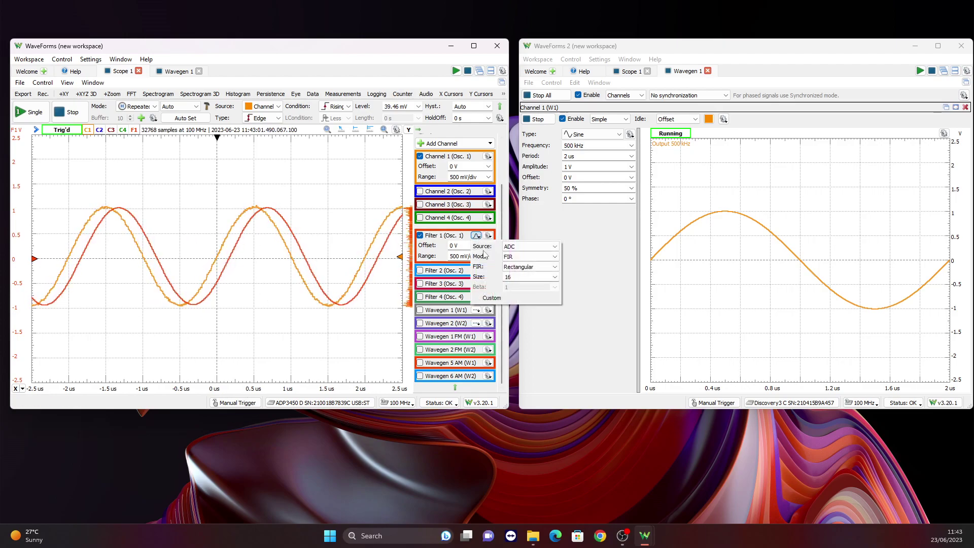
key(Escape)
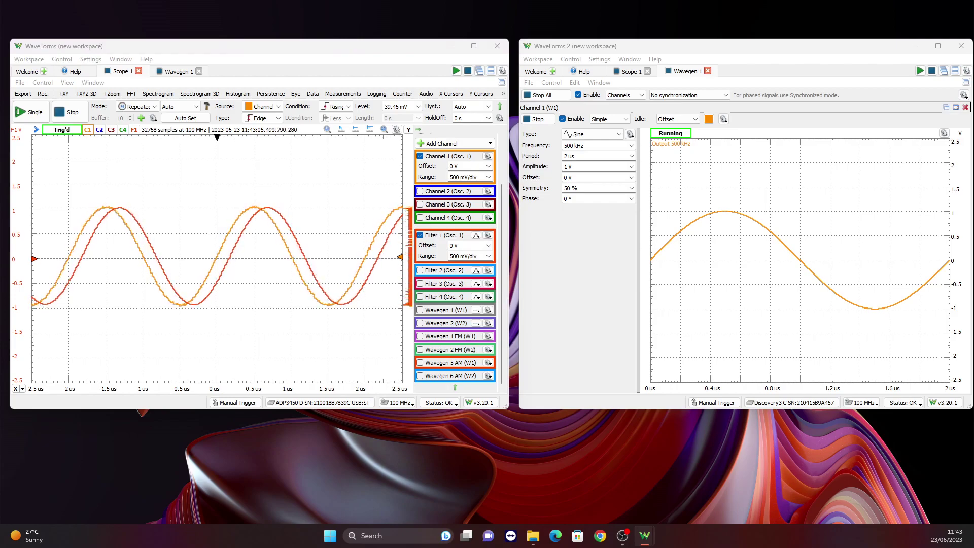
drag(468, 147, 287, 155)
click(338, 149)
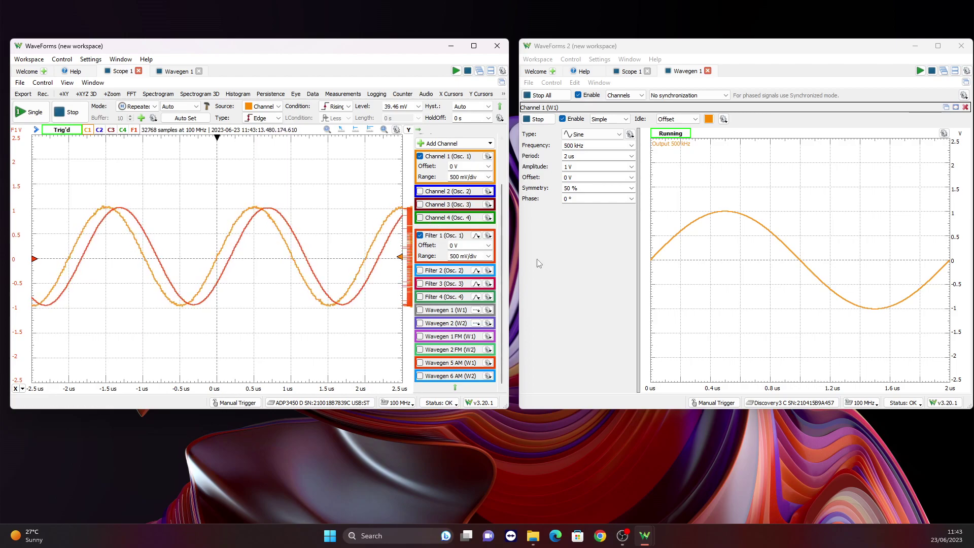
- Set the Discovery3 Wavegen frequency to 2 MHz and shorten the ADP3450 Scope's displayed time span to about 1 µs
click(631, 145)
scroll(609, 183, up, 2)
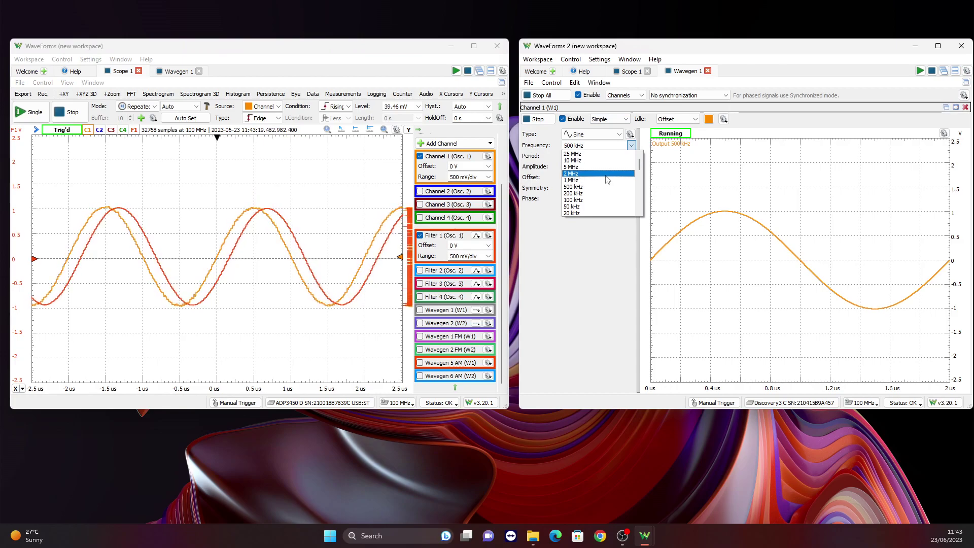
click(606, 175)
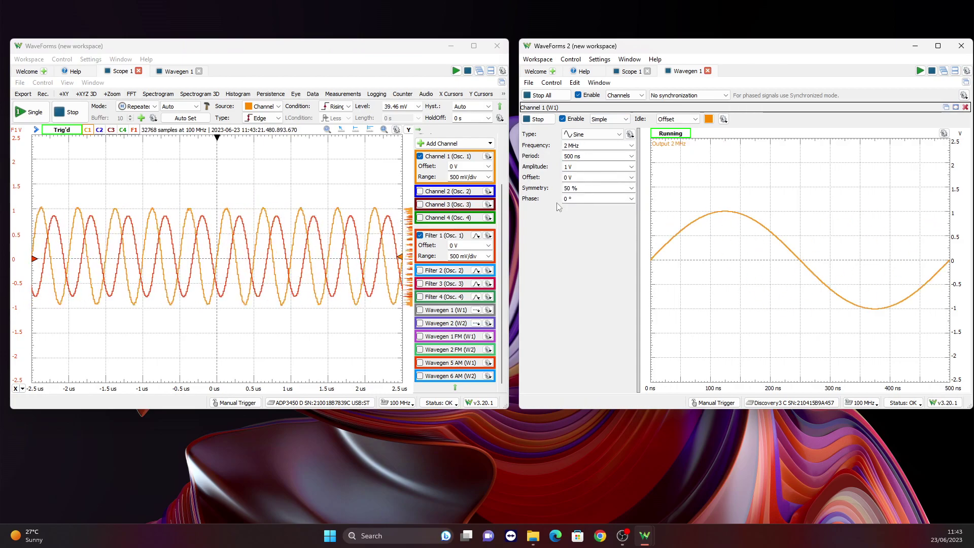
scroll(227, 262, up, 3)
scroll(228, 262, up, 1)
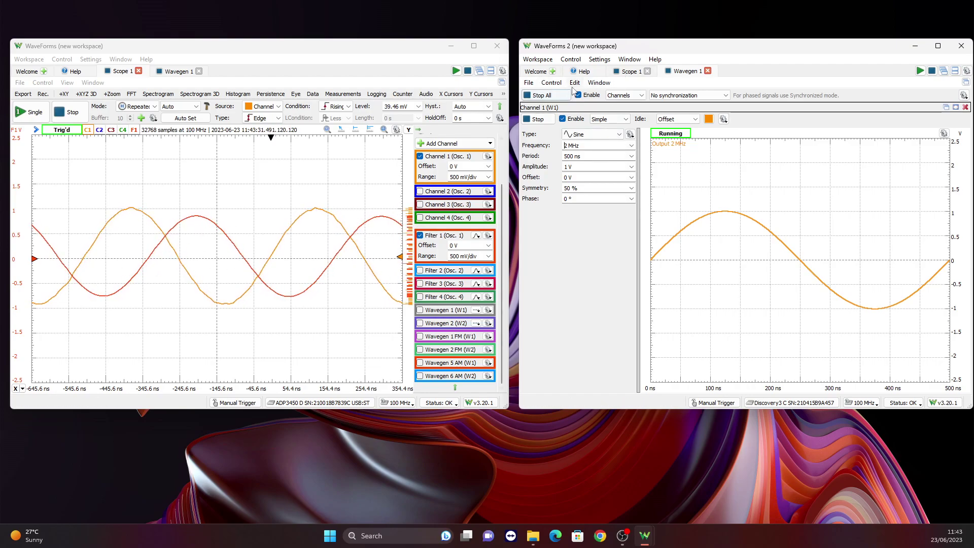
- Set the Discovery3 Wavegen frequency to 5 MHz and auto-set the Discovery3 Scope to the filtered output
click(632, 146)
click(599, 160)
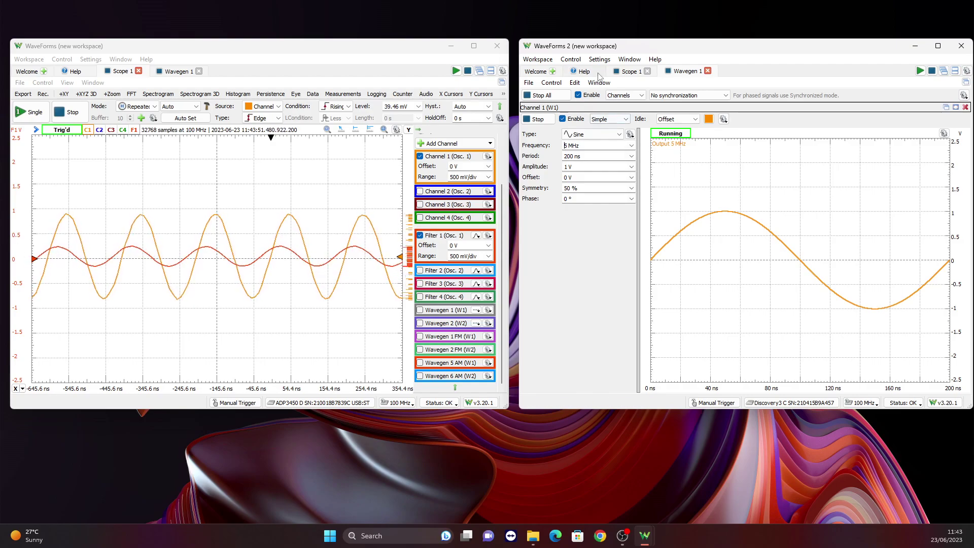
click(629, 71)
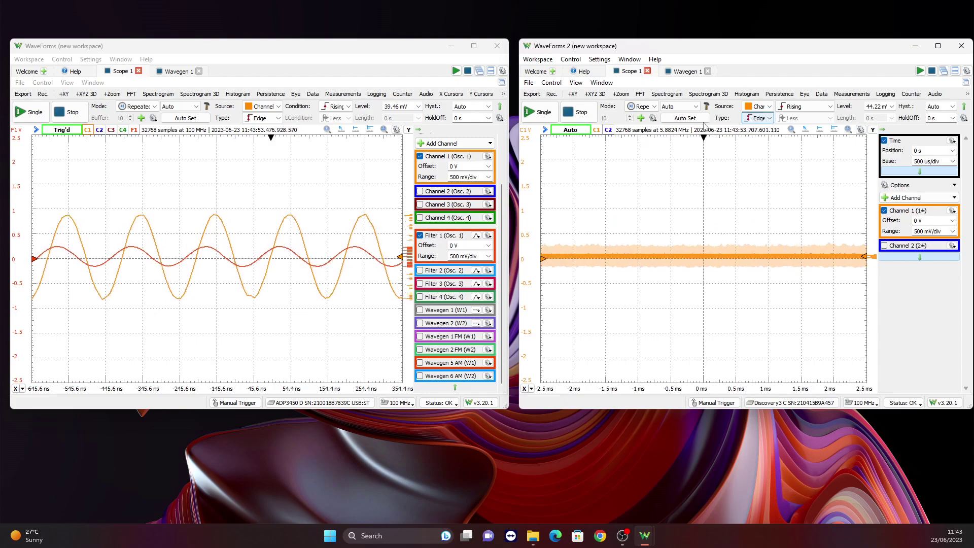
click(704, 120)
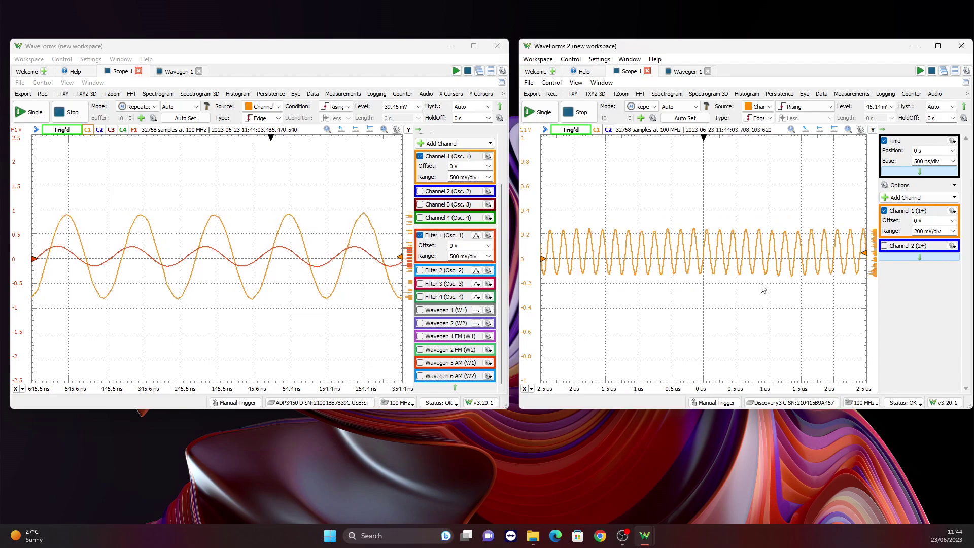
- Set the Discovery3 Scope's Channel 1 range to 500 mV/div and shorten its time base to 100 ns/div
click(953, 231)
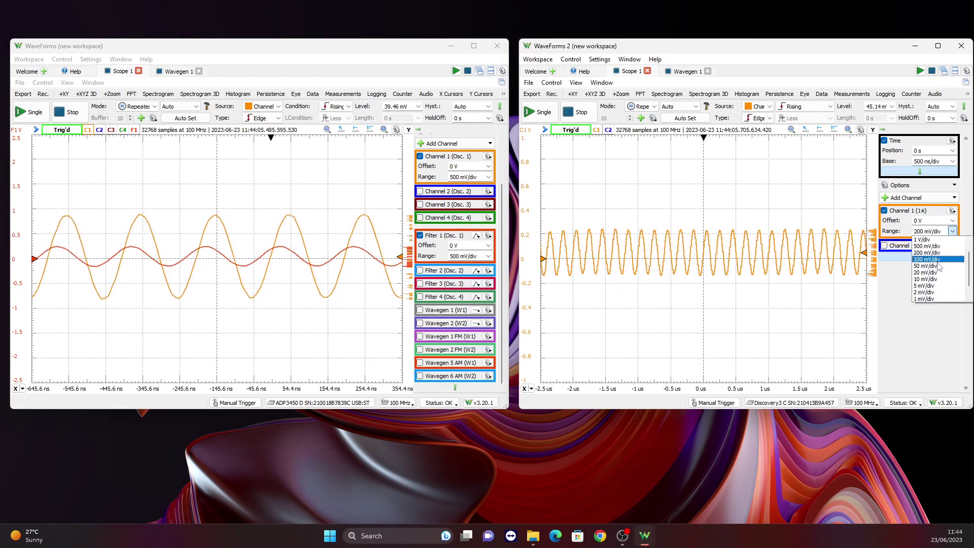
click(942, 247)
scroll(678, 265, up, 3)
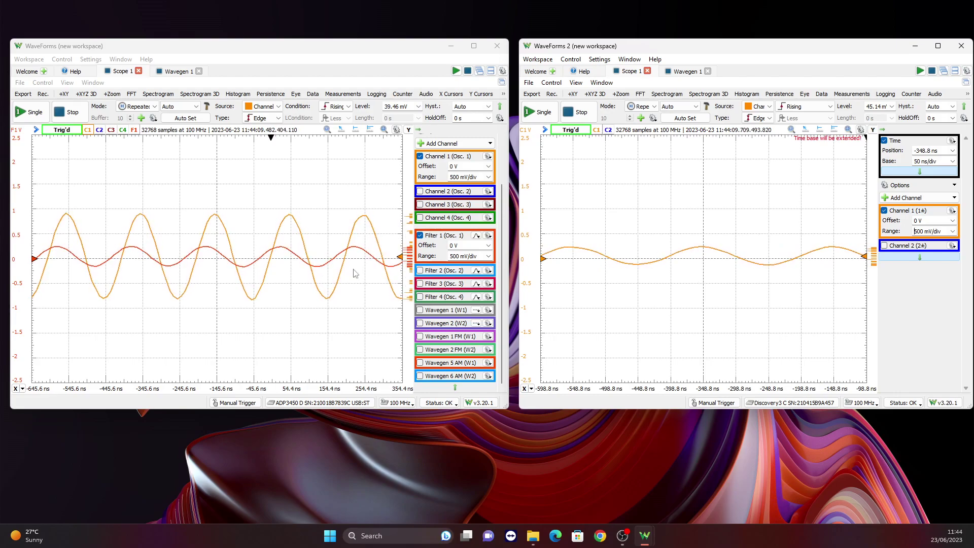
scroll(741, 268, down, 1)
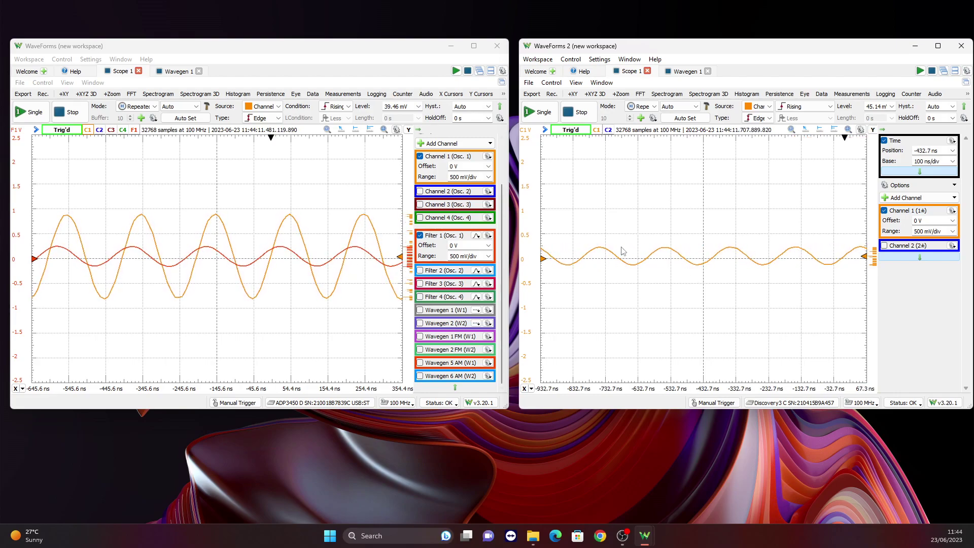
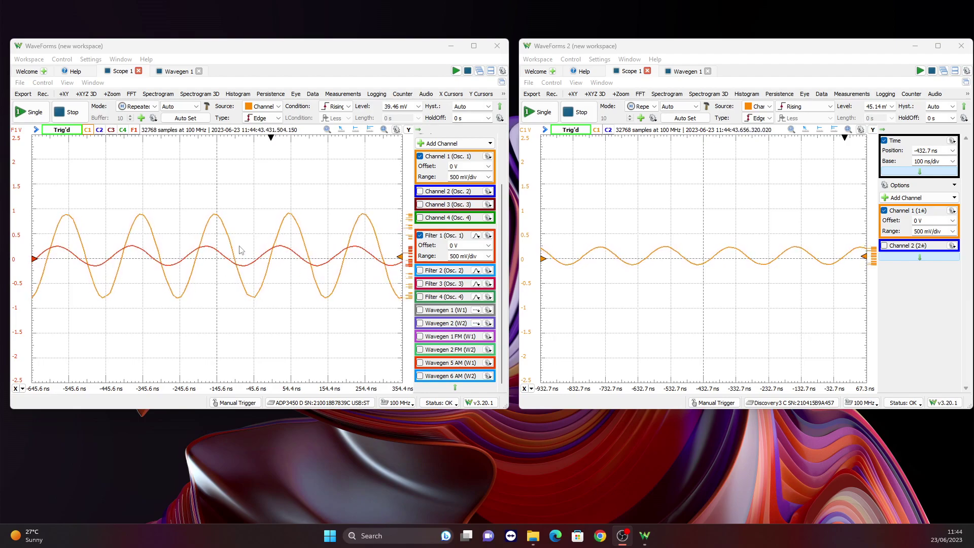
- Switch Filter 1 in the ADP3450 Scope from FIR to IIR mode
click(476, 236)
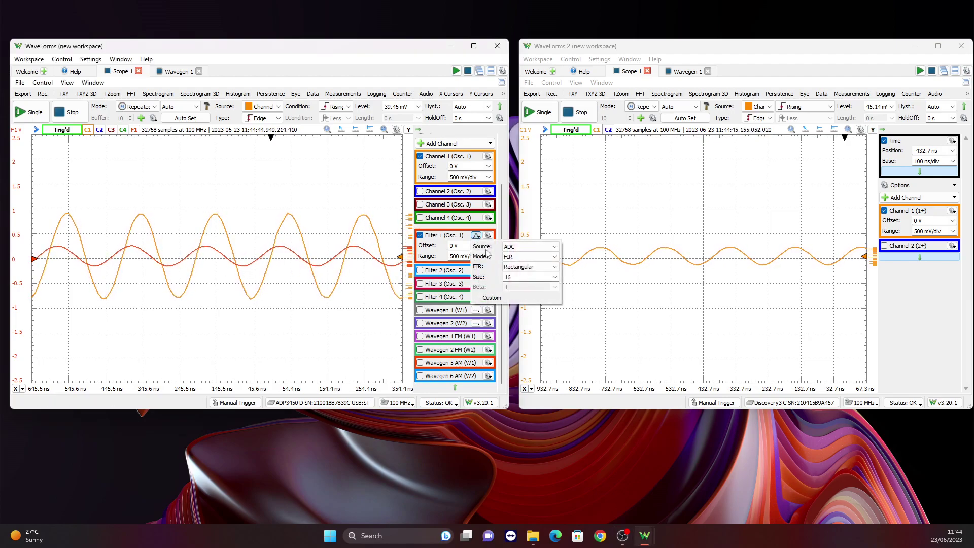
click(550, 261)
click(533, 264)
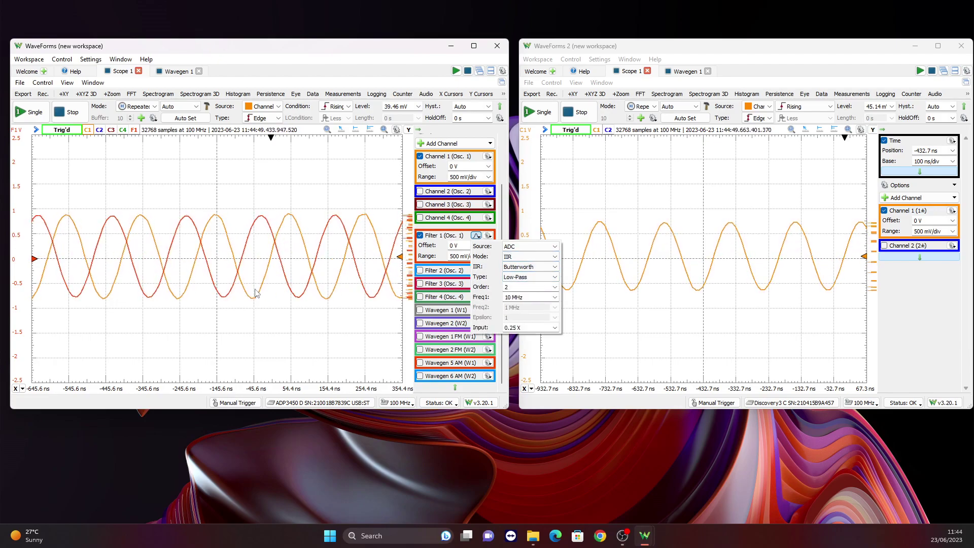
click(476, 236)
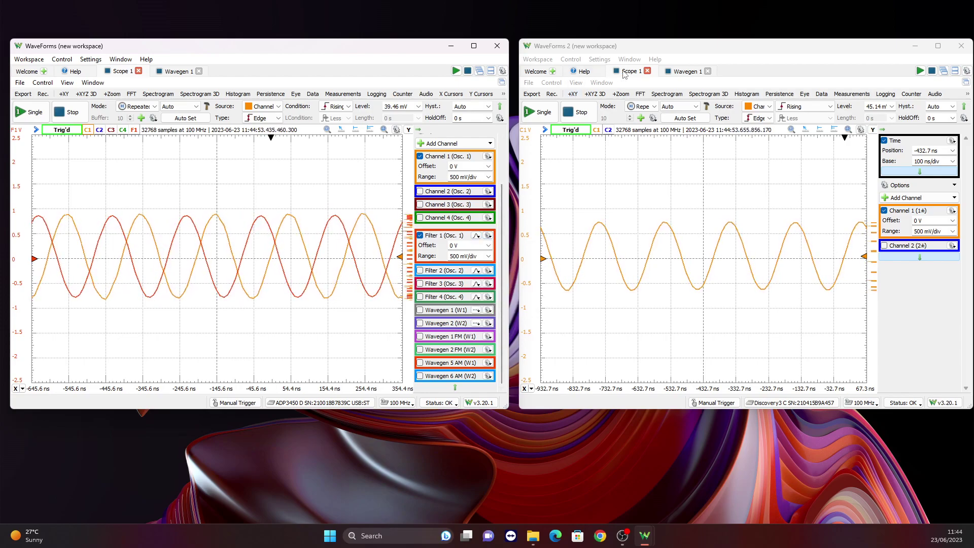
- Set the Discovery3 Wavegen frequency to 100 kHz and auto-set the ADP3450 Scope, overlaying Channel 1 and Filter 1 at 0 V offset
click(676, 72)
click(631, 146)
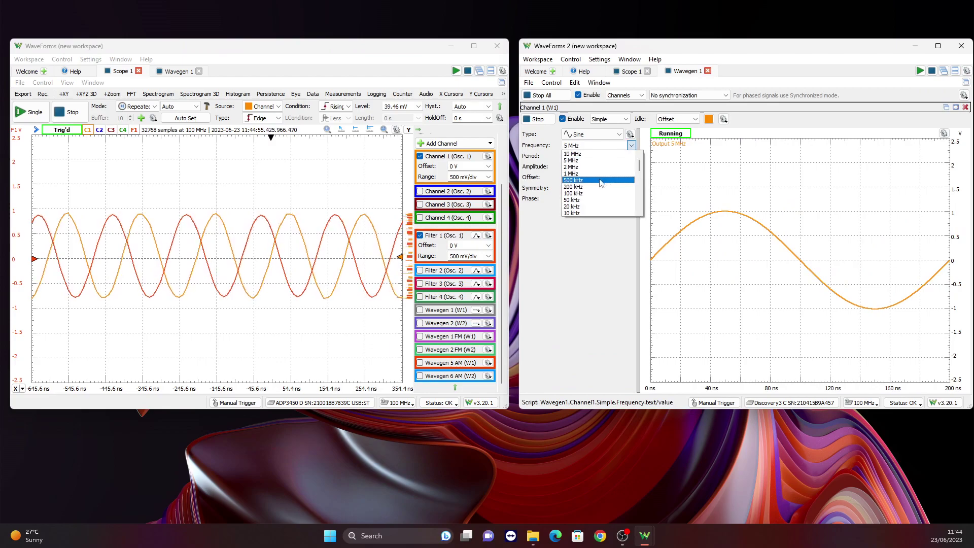
click(602, 193)
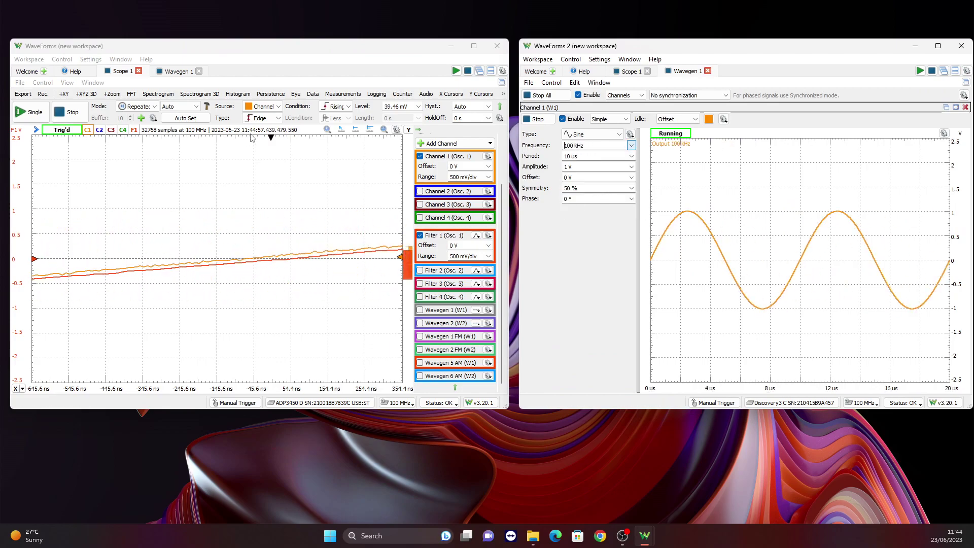
click(185, 118)
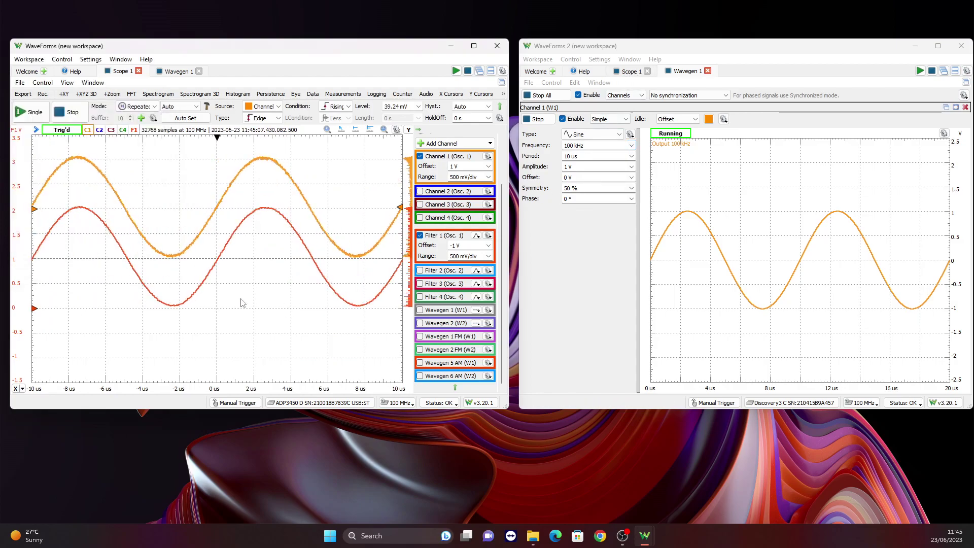
mouse_move(32, 211)
mouse_down()
mouse_move(34, 274)
mouse_move(34, 260)
mouse_up()
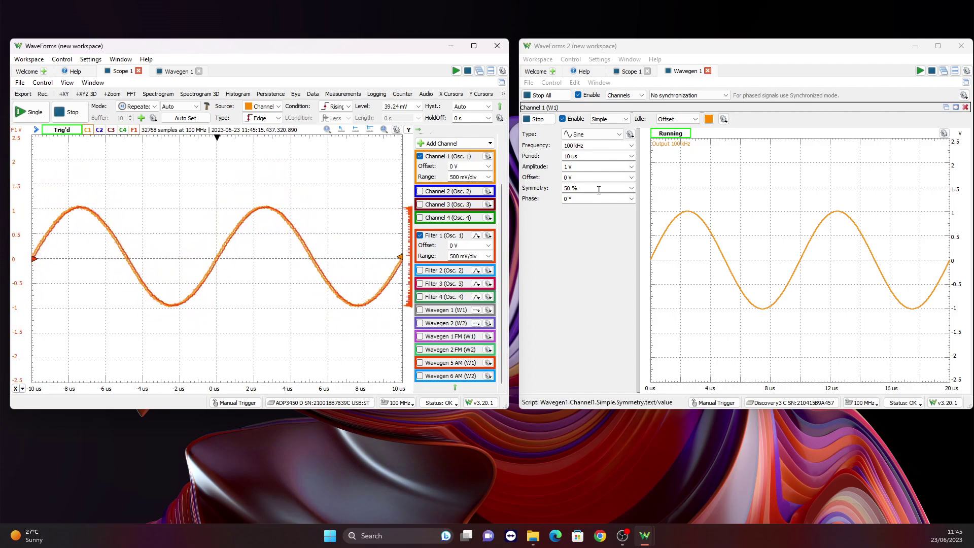
- Raise the Discovery3 Wavegen frequency to 200 kHz and to 500 kHz
click(632, 146)
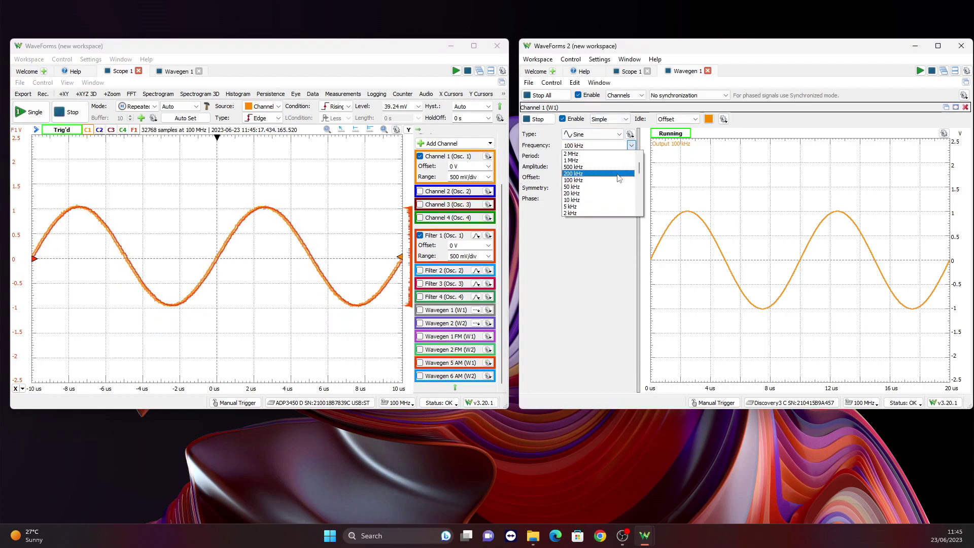
click(610, 176)
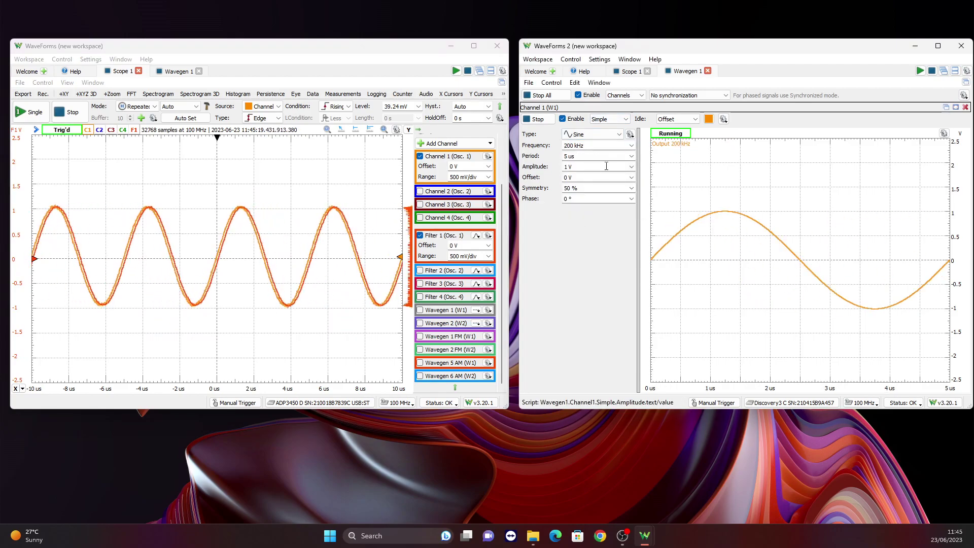
click(631, 146)
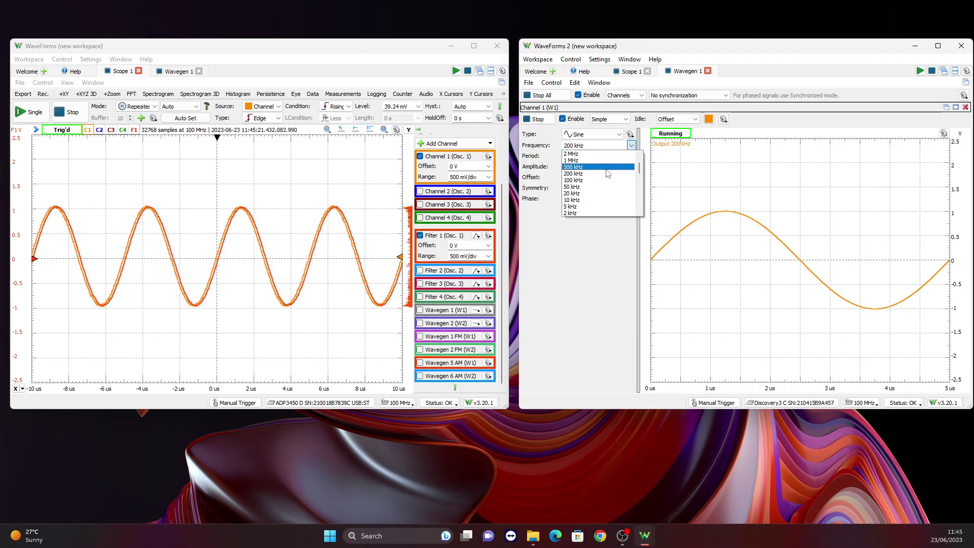
click(607, 167)
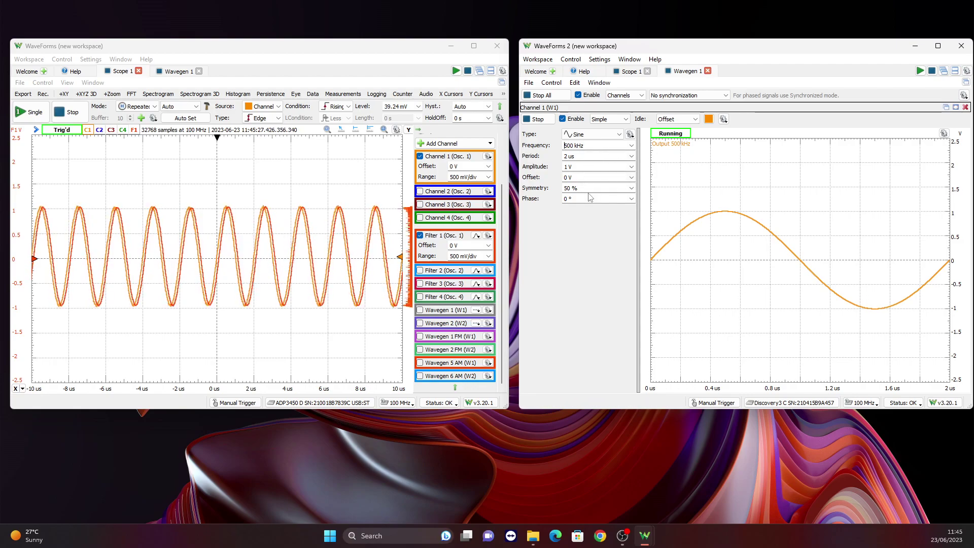
- Raise the Discovery3 Wavegen frequency to 1 MHz and to 2 MHz, shortening the ADP3450 Scope's displayed span to about 2 µs
click(632, 146)
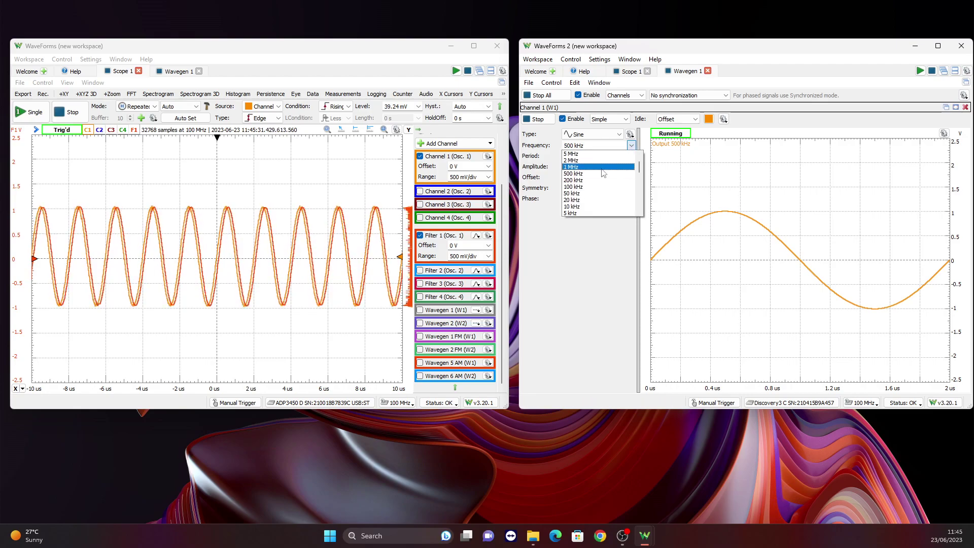
click(599, 168)
scroll(277, 264, up, 5)
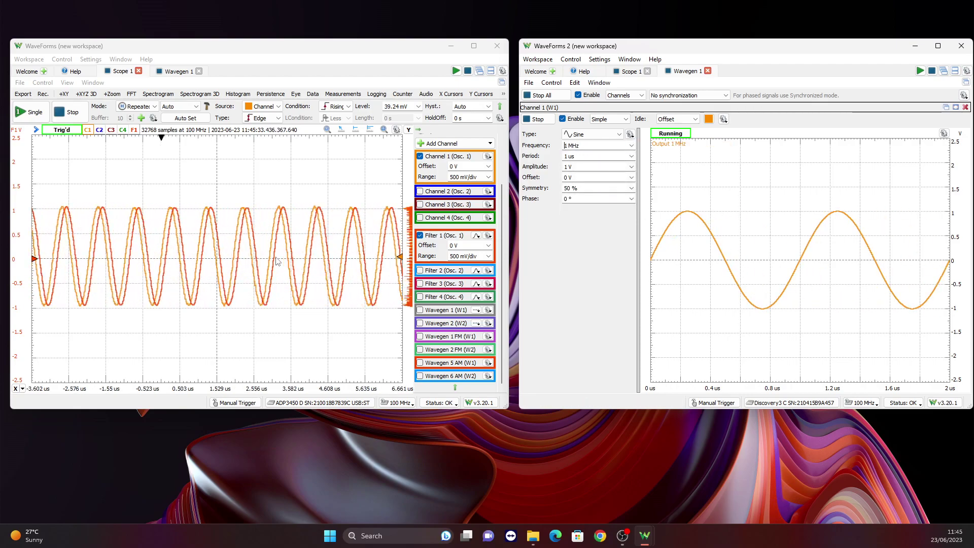
click(632, 146)
scroll(594, 167, up, 2)
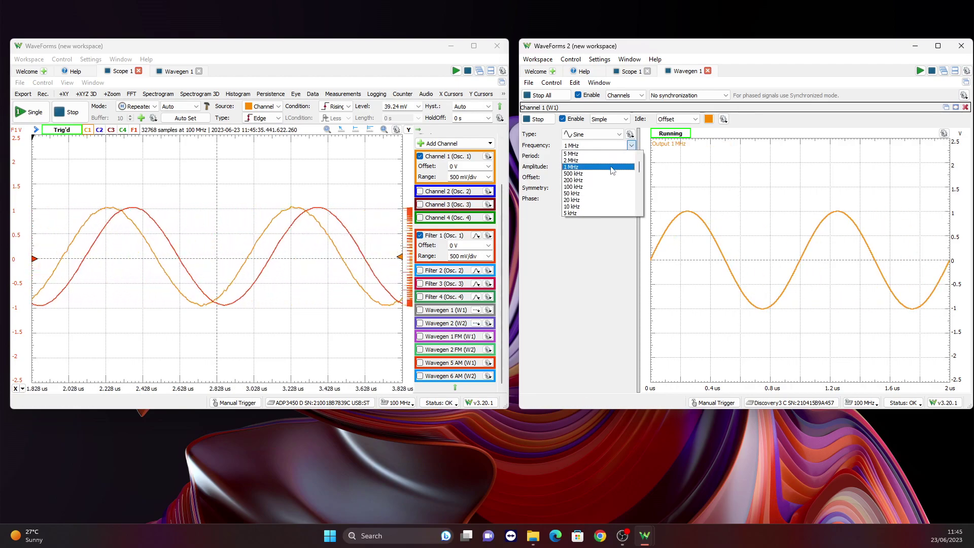
click(589, 163)
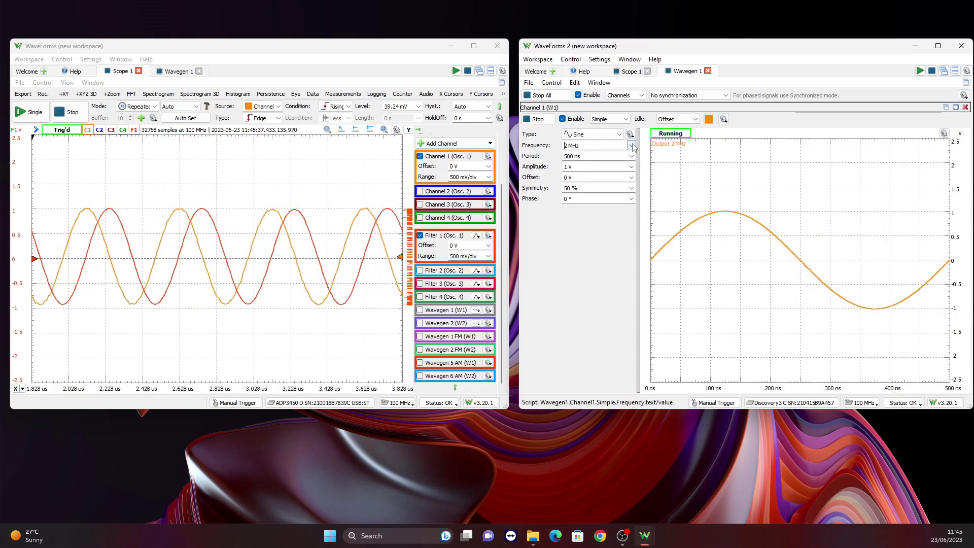
- Raise the Discovery3 Wavegen frequency to 5 MHz and to 10 MHz, shortening the ADP3450 Scope's displayed span to about 1 µs
click(632, 146)
click(608, 166)
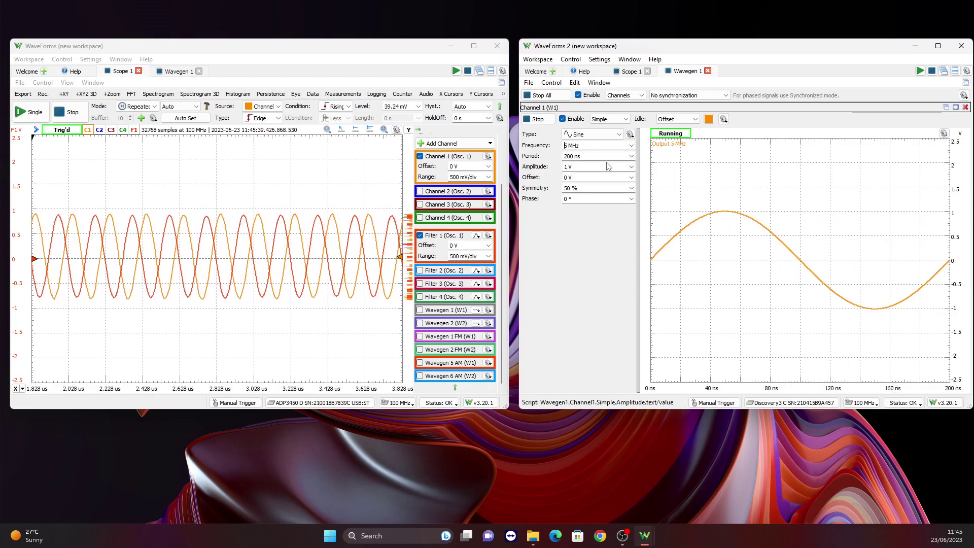
click(634, 155)
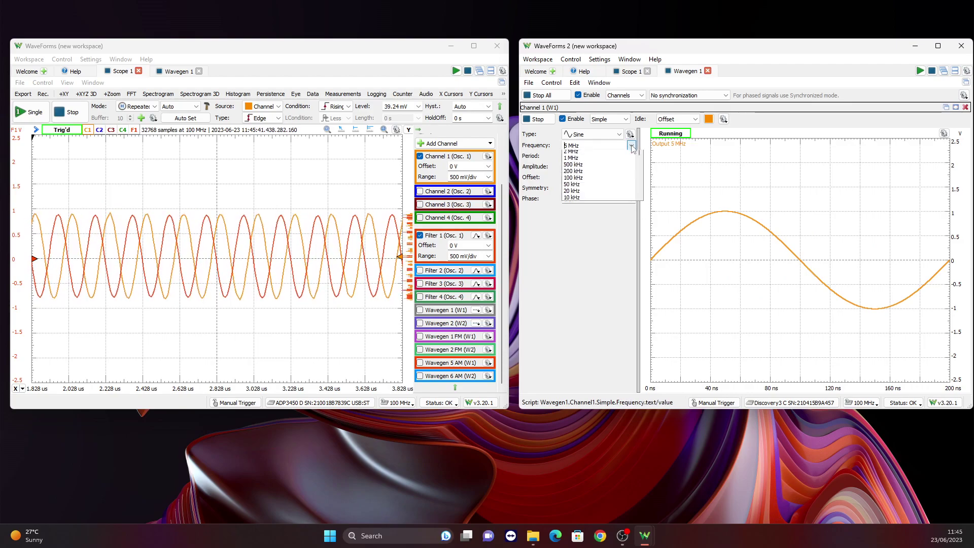
click(607, 157)
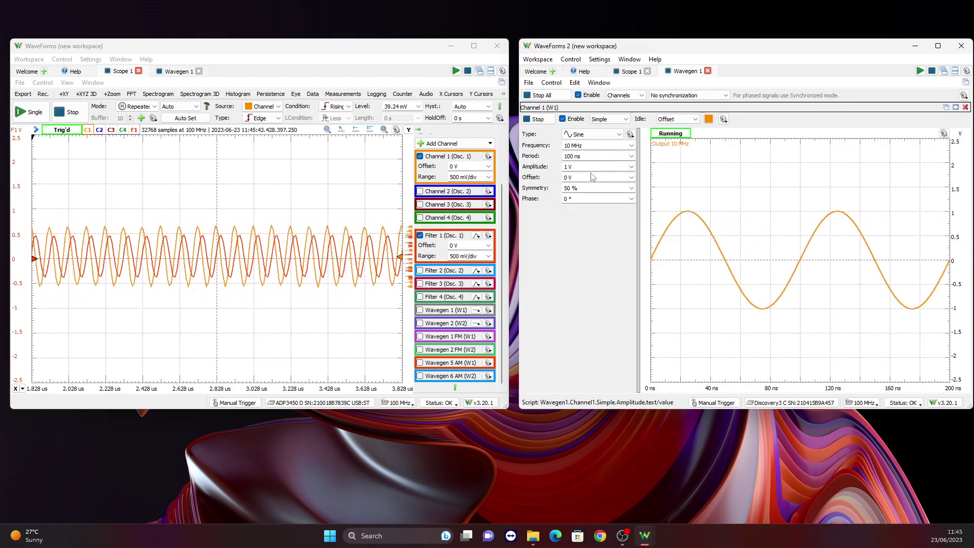
scroll(325, 272, up, 5)
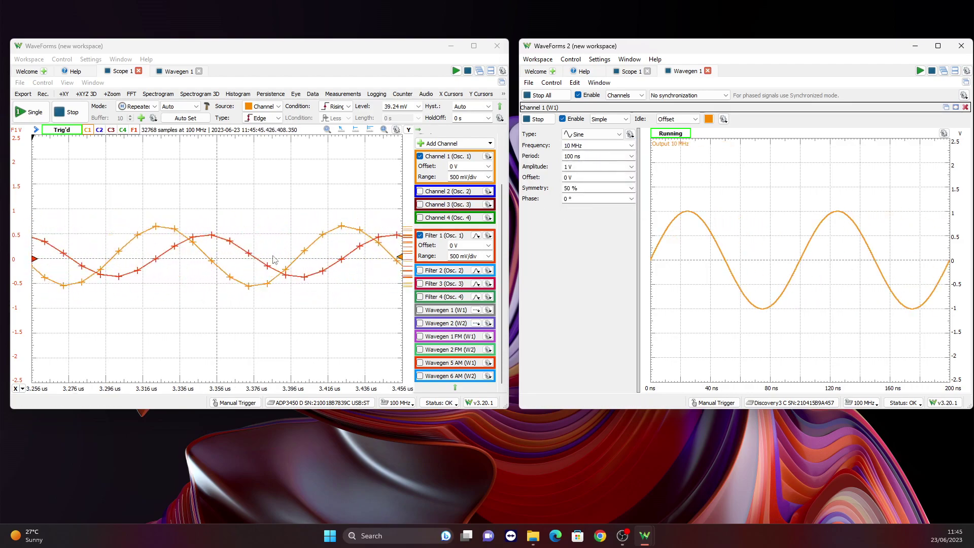
scroll(308, 260, down, 2)
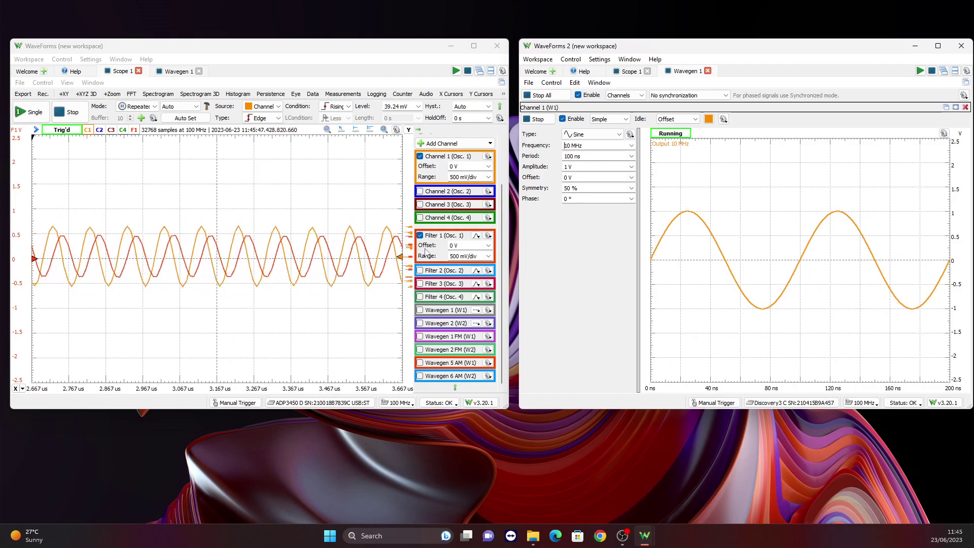
- Set Filter 1 in the ADP3450 Scope to order 4, trying a Freq1 of 5 MHz and settling on 3 MHz
click(475, 235)
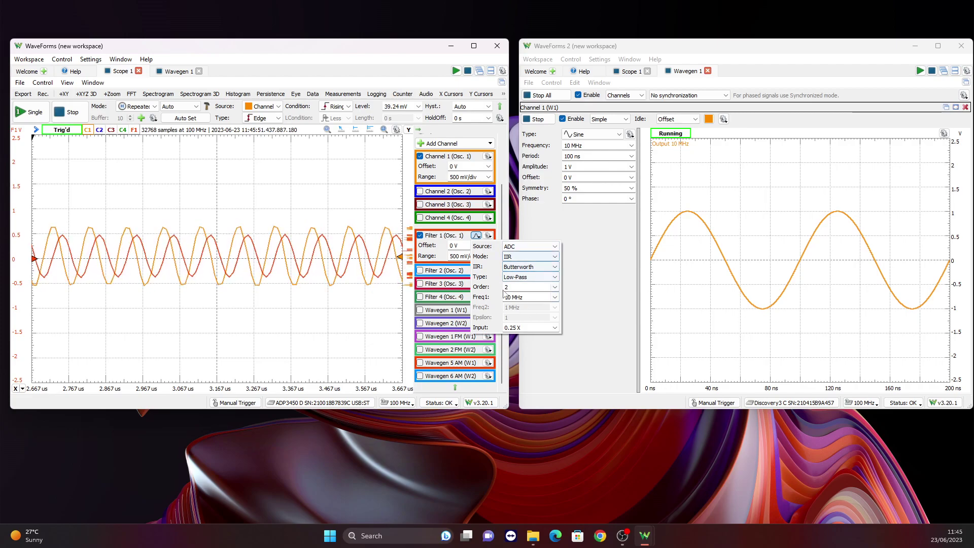
click(554, 297)
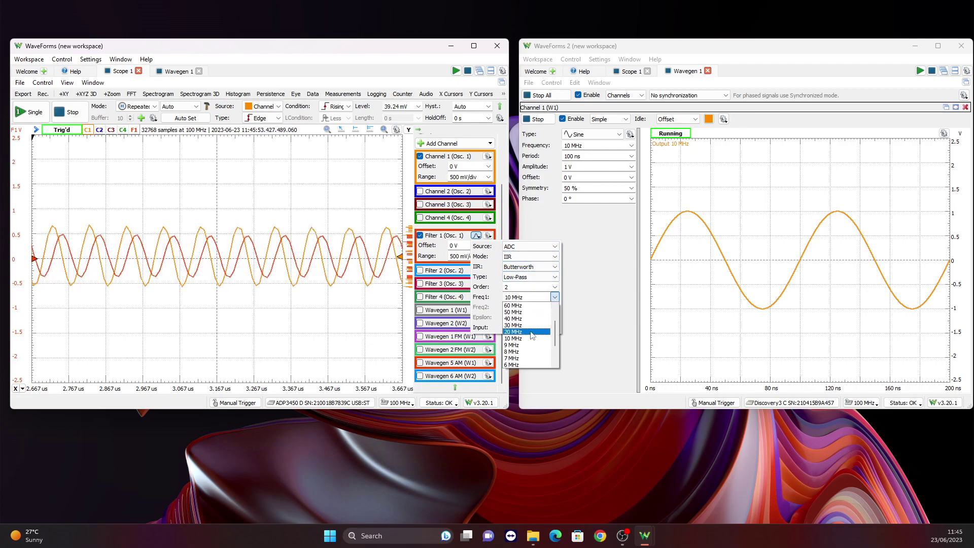
scroll(535, 358, down, 1)
click(527, 351)
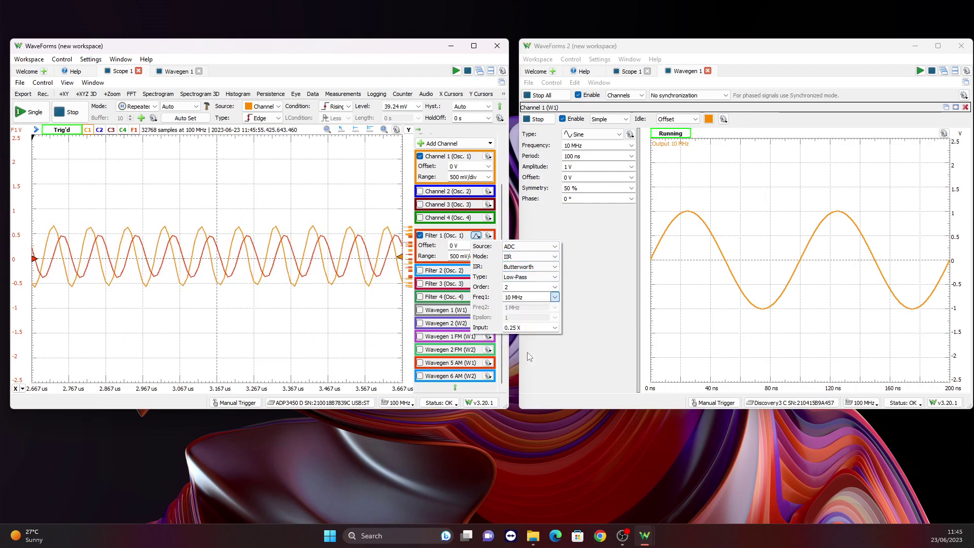
click(555, 287)
click(541, 307)
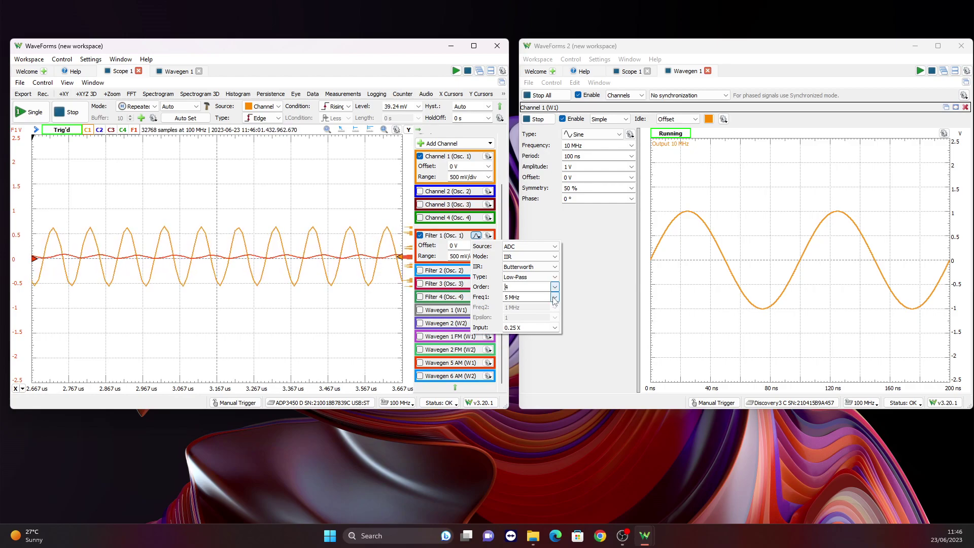
click(555, 297)
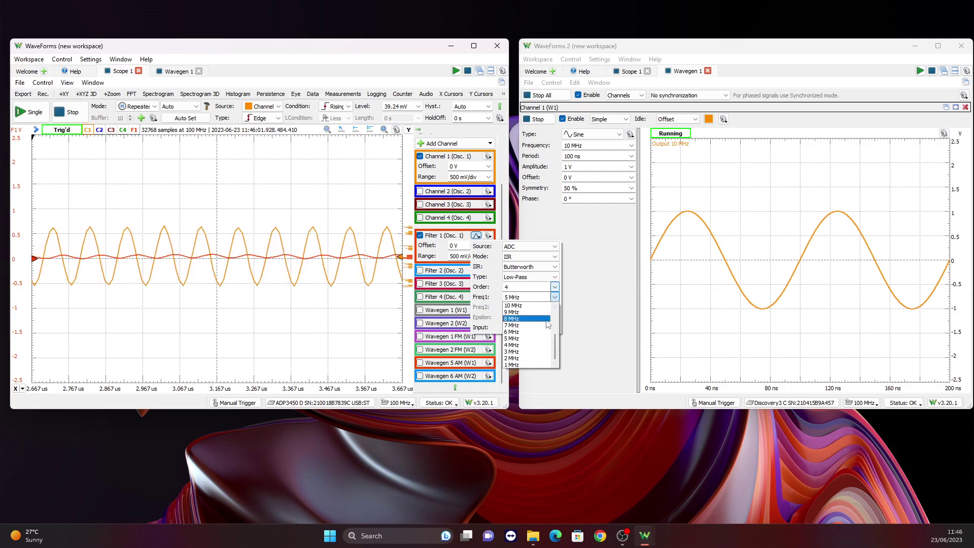
click(538, 353)
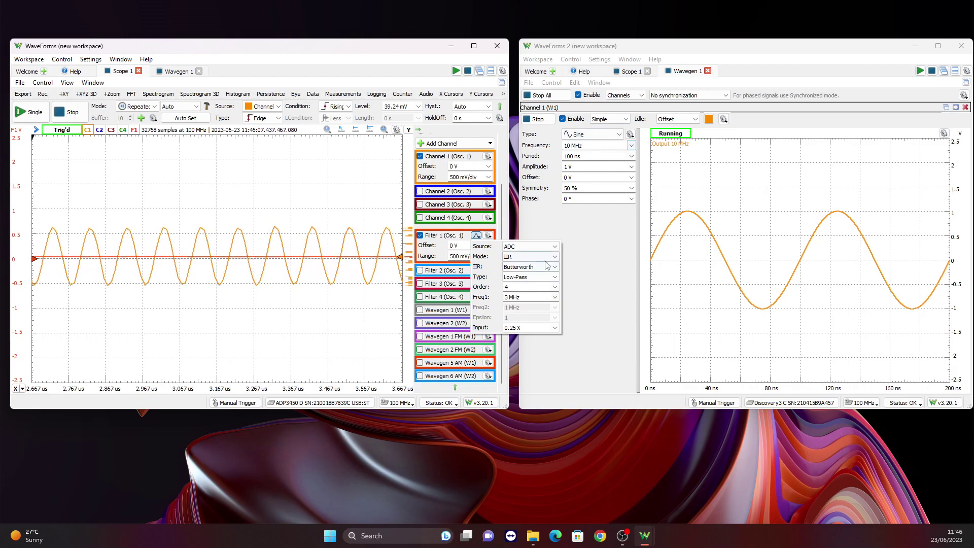
- Set the Discovery3 Wavegen frequency to 2 MHz and auto-set the ADP3450 Scope
click(631, 146)
click(601, 175)
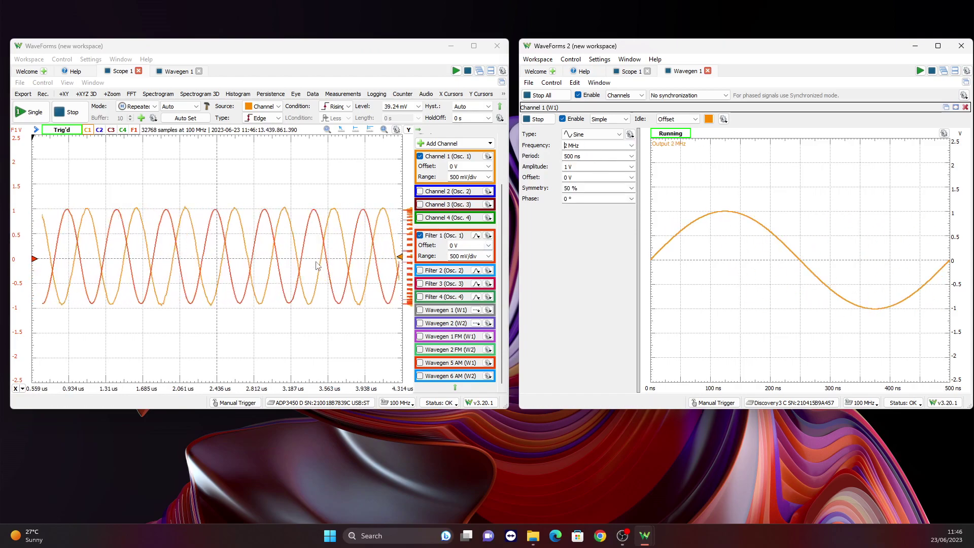
click(192, 120)
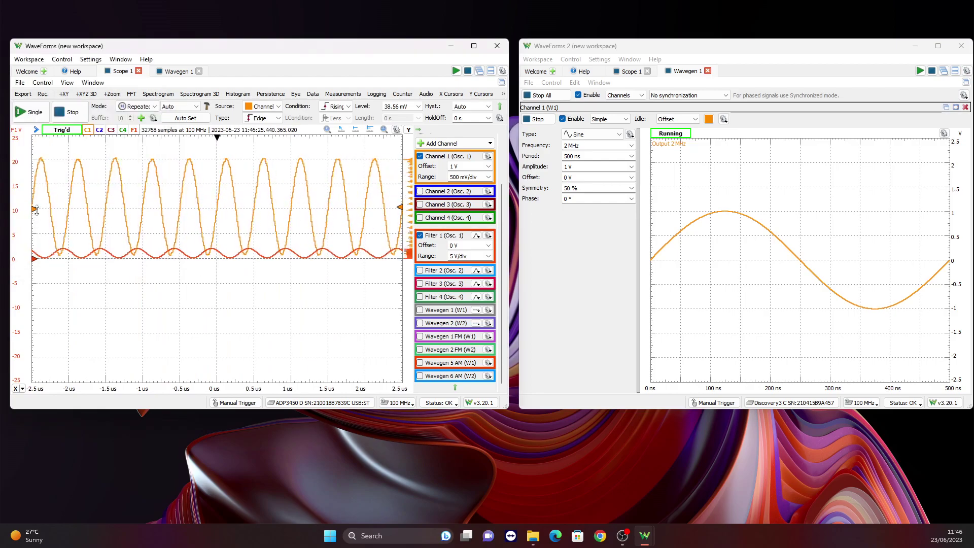
- Overlay the ADP3450 Scope traces by setting Channel 1's offset to 0 V and Filter 1's range to 500 mV/div
drag(34, 208, 40, 259)
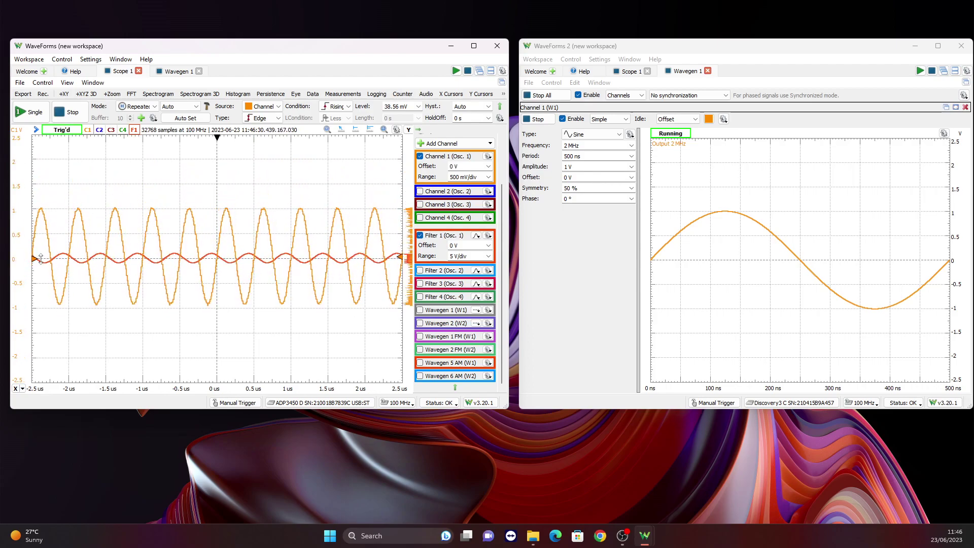
click(488, 256)
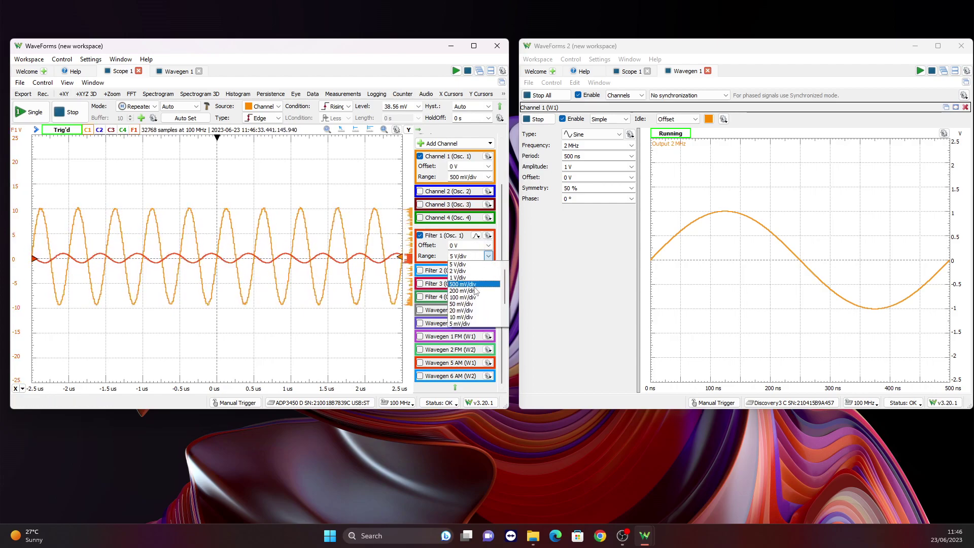
click(474, 285)
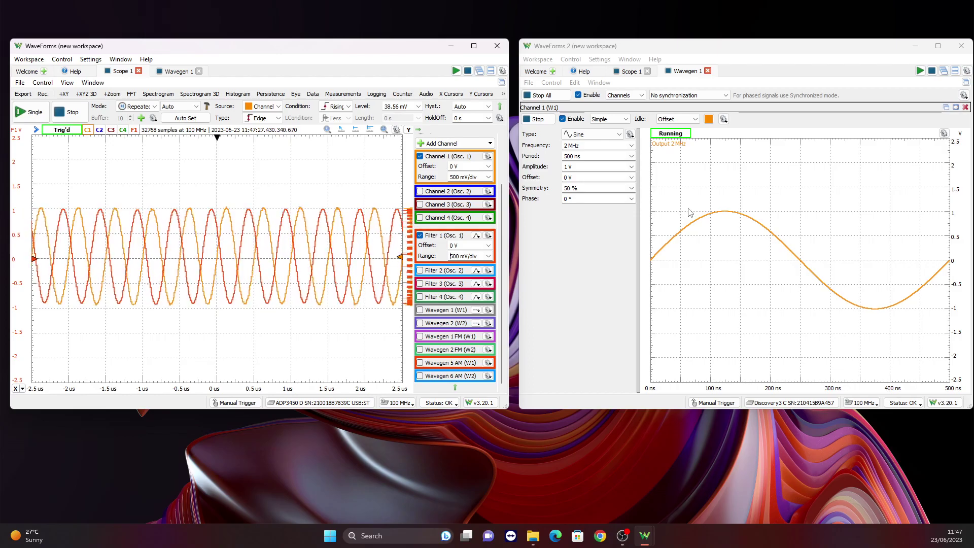
- Switch Filter 1 in the ADP3450 Scope from IIR to normalized custom coefficients 0.1, 0.2, 0.4, 0.2, 0.1 and apply them
click(476, 236)
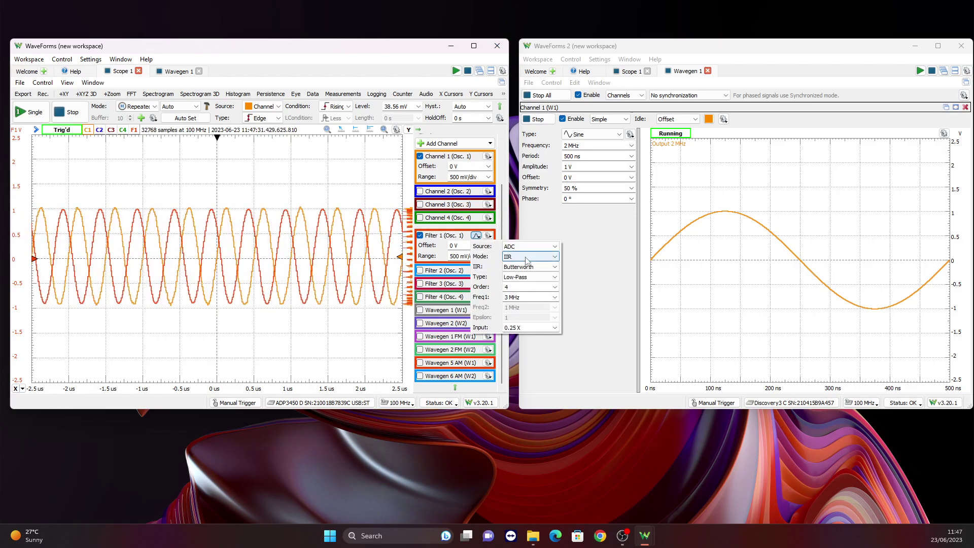
click(526, 260)
click(513, 303)
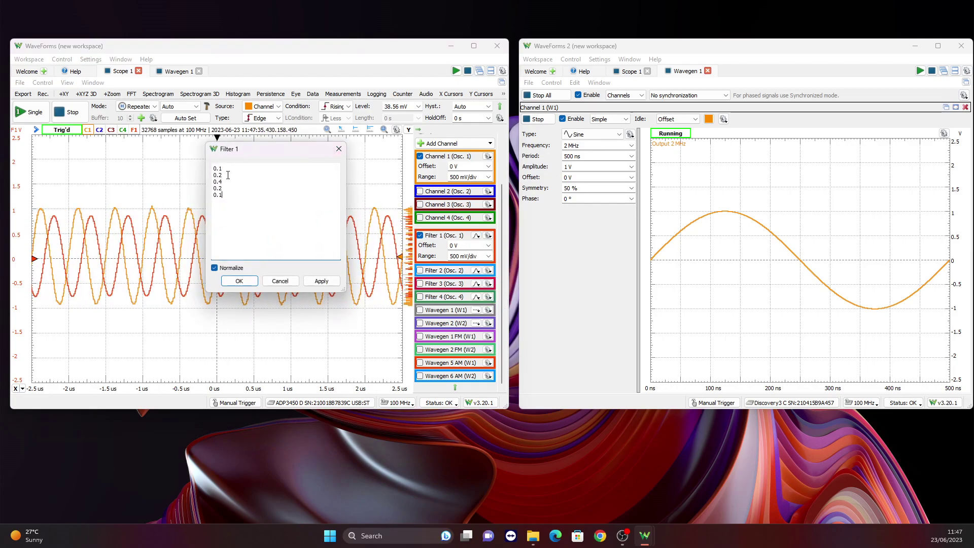
click(327, 284)
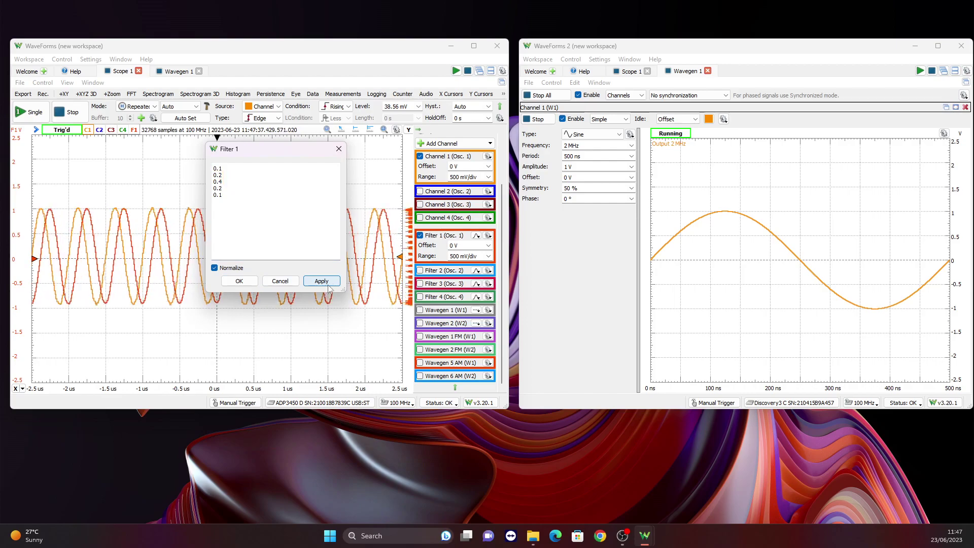
click(232, 284)
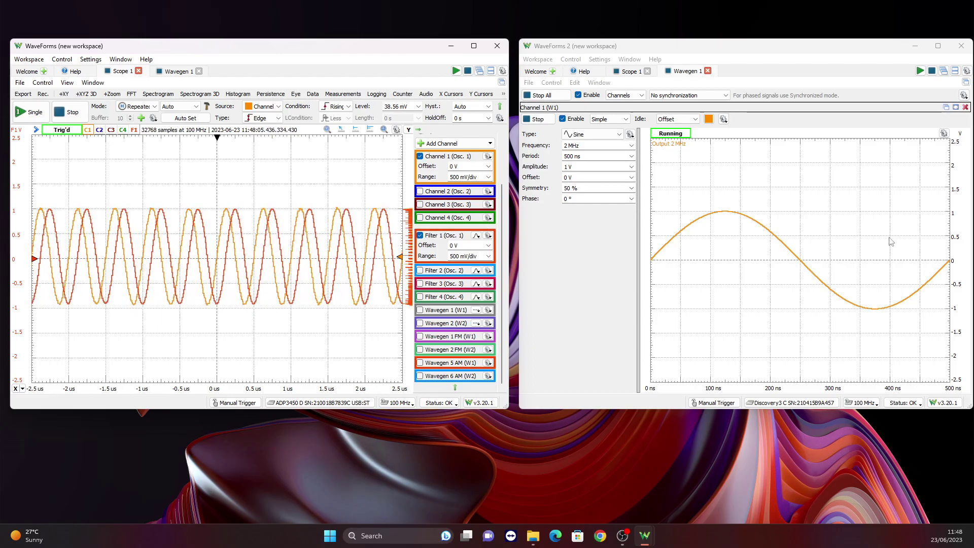
- Show the Discovery3 Scope and auto-set it to the incoming signal
click(632, 71)
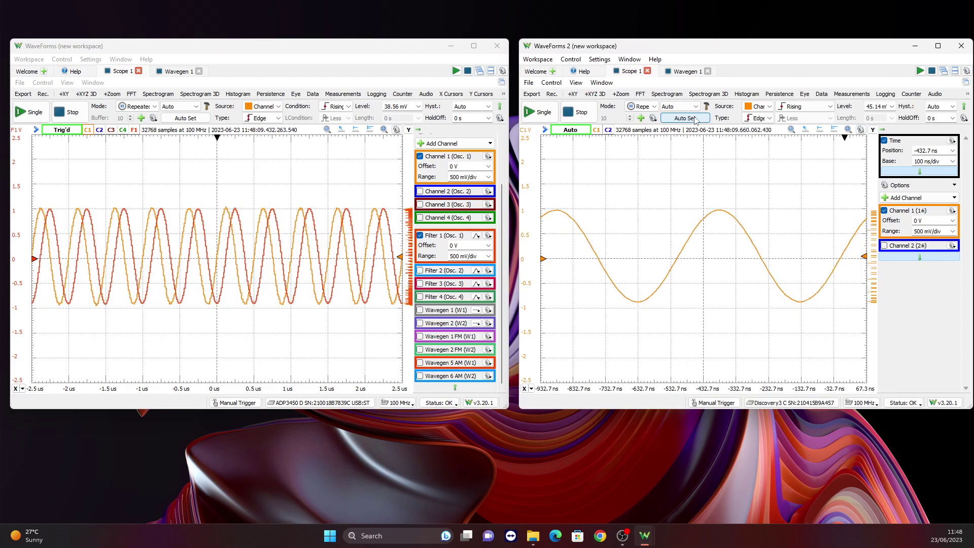
click(694, 118)
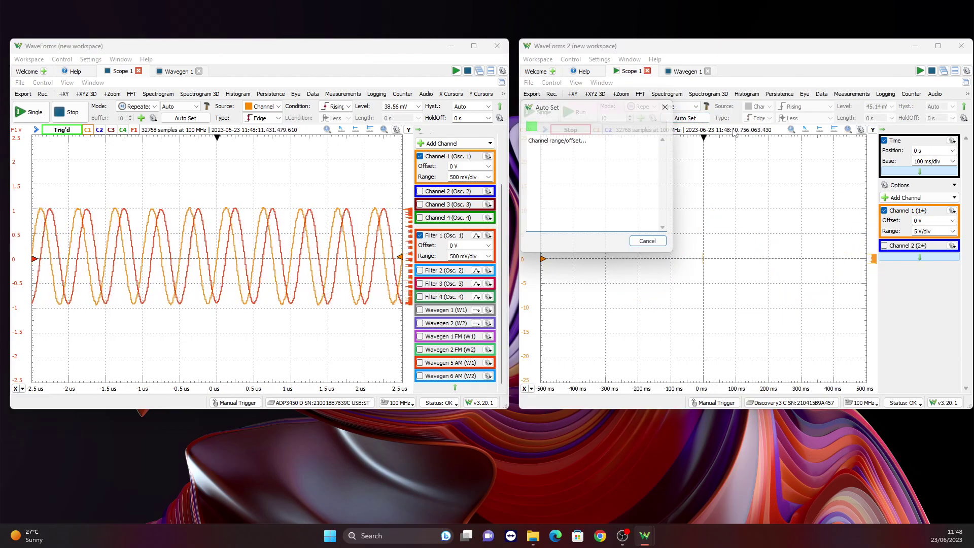